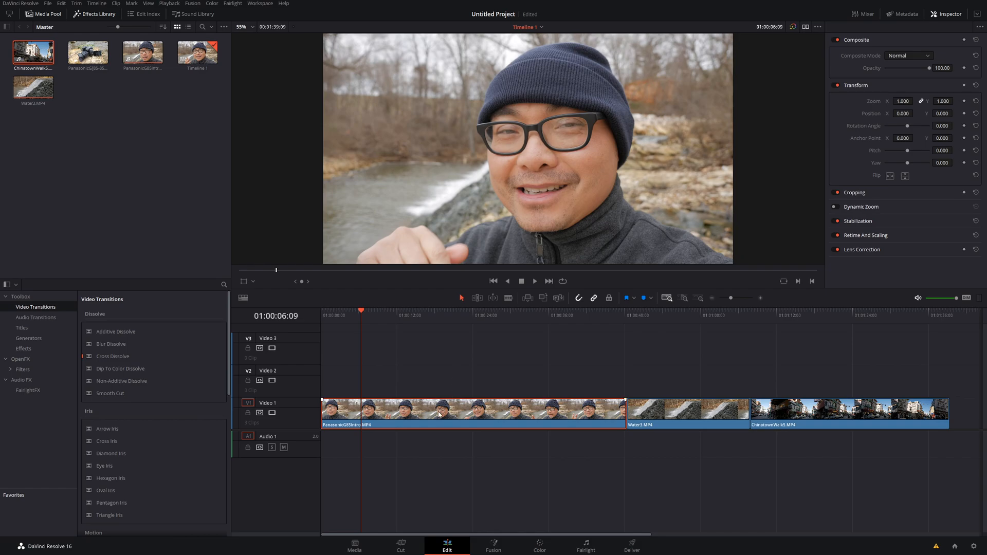
Step: Keyframe all Transform parameters of the first clip at 01:00:06:09, set its Zoom to 2.460, and preview it from near the start
left_click(964, 85)
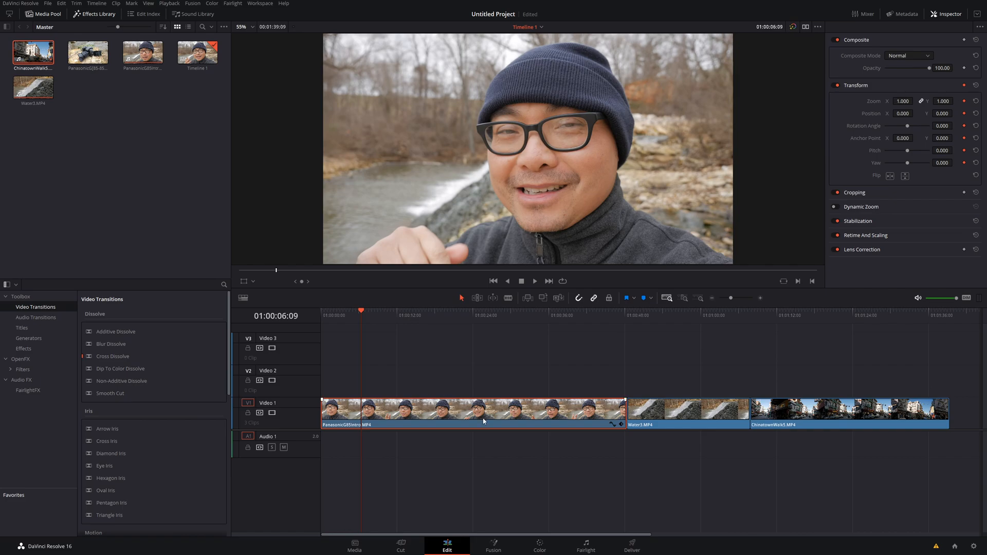
left_click_drag(902, 101, 915, 101)
left_click(332, 313)
key("space")
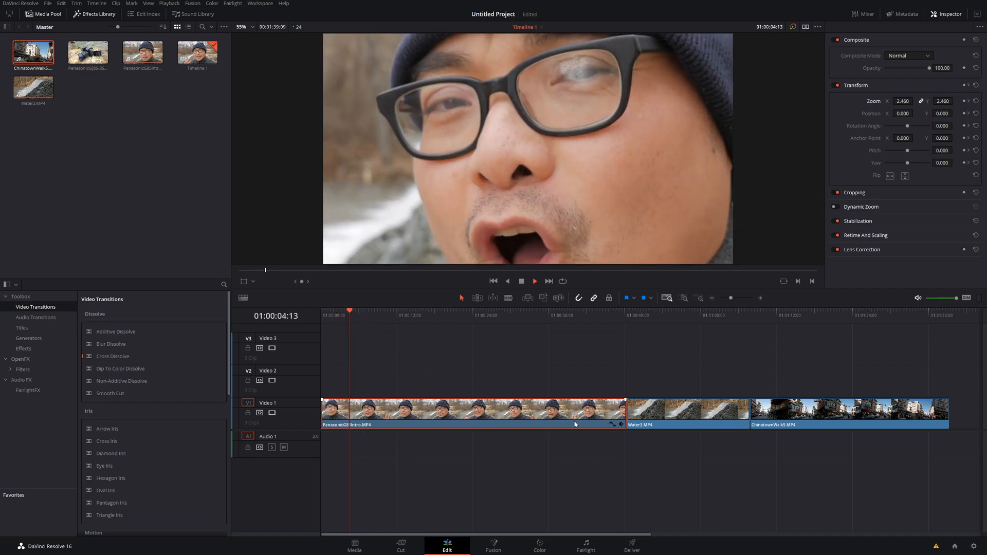
key("space")
Step: Expand the first clip's keyframe track, add Transform keyframes at 01:00:08:22 with Zoom reset to 1.000, and preview the zoom change
left_click(622, 424)
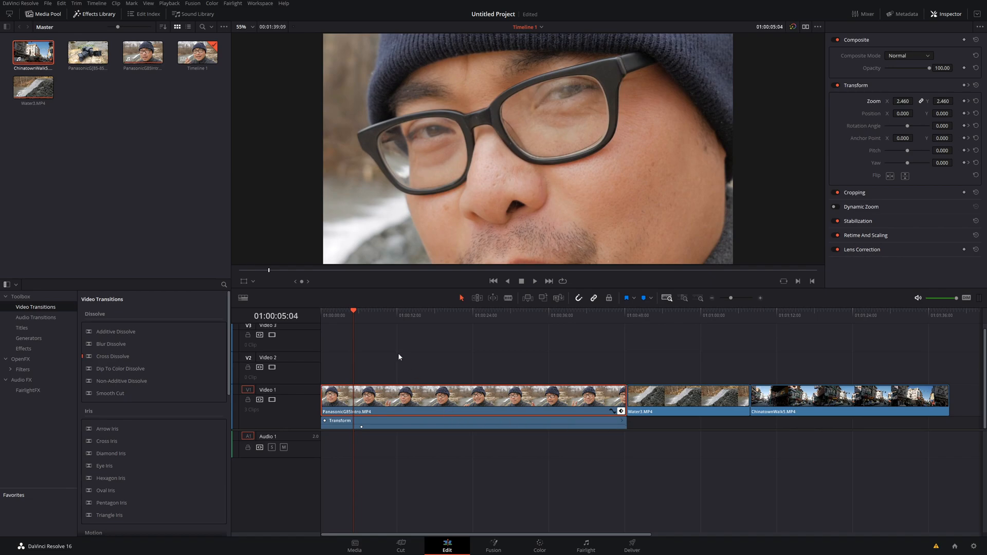
left_click(378, 314)
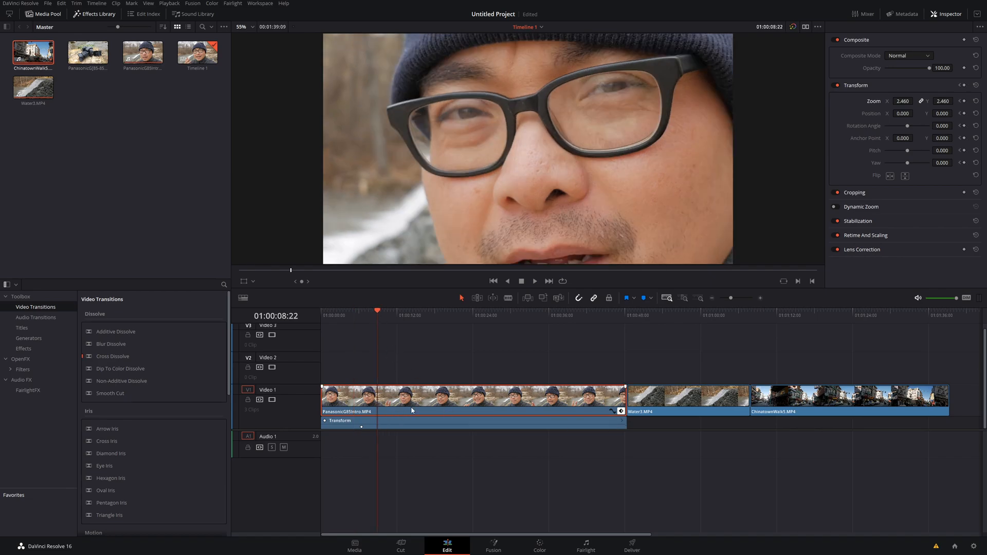
left_click(964, 85)
double_click(872, 103)
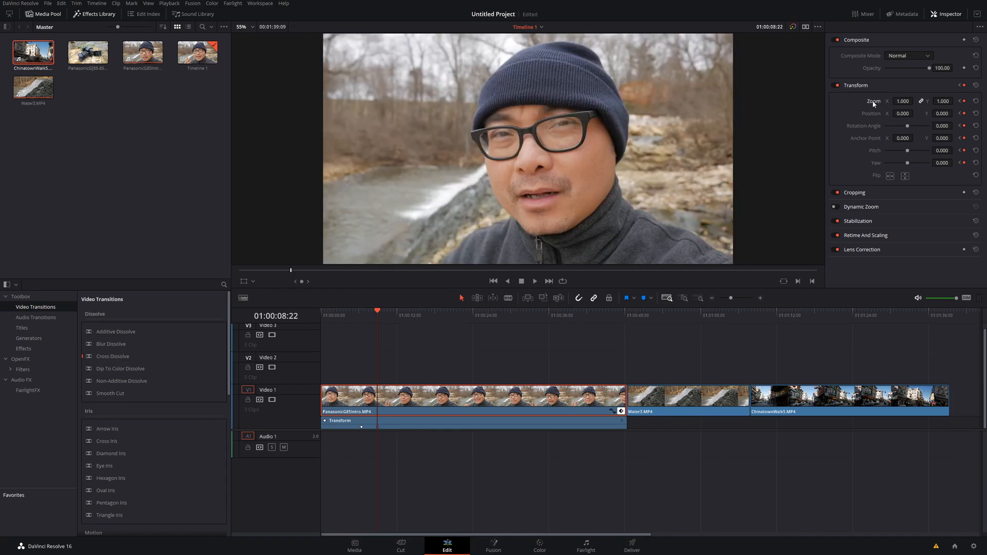
left_click(347, 315)
key("space")
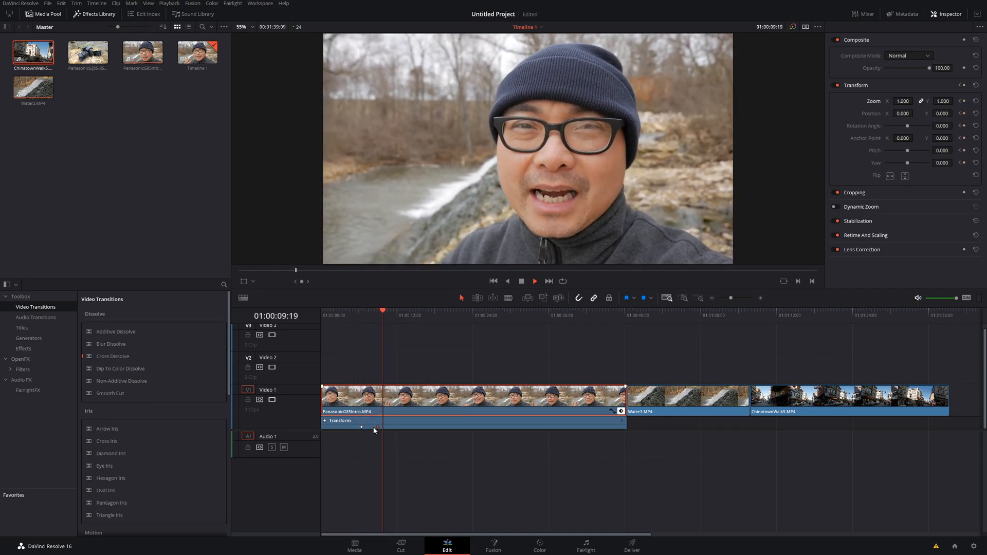
key("space")
Step: Shift the second Transform keyframe earlier, closer to the first one, and preview the faster zoom-out from 01:00:06:09
left_click_drag(377, 426, 370, 426)
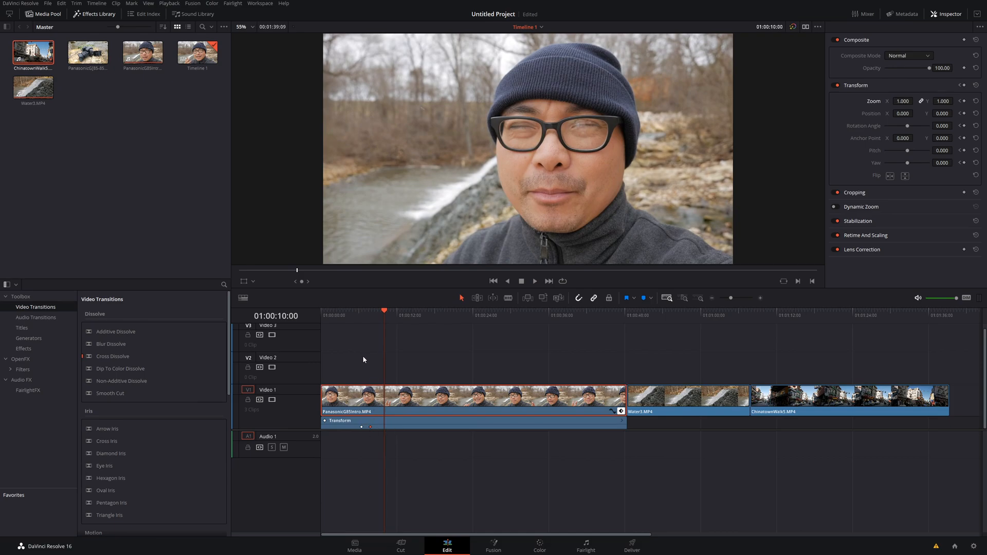
left_click(361, 330)
left_click(361, 312)
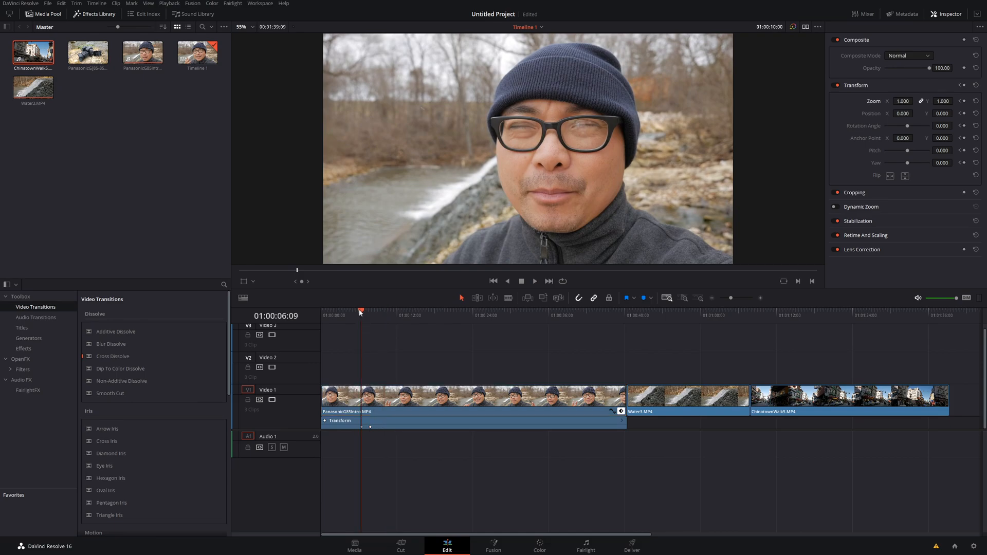
key("space")
key("space")
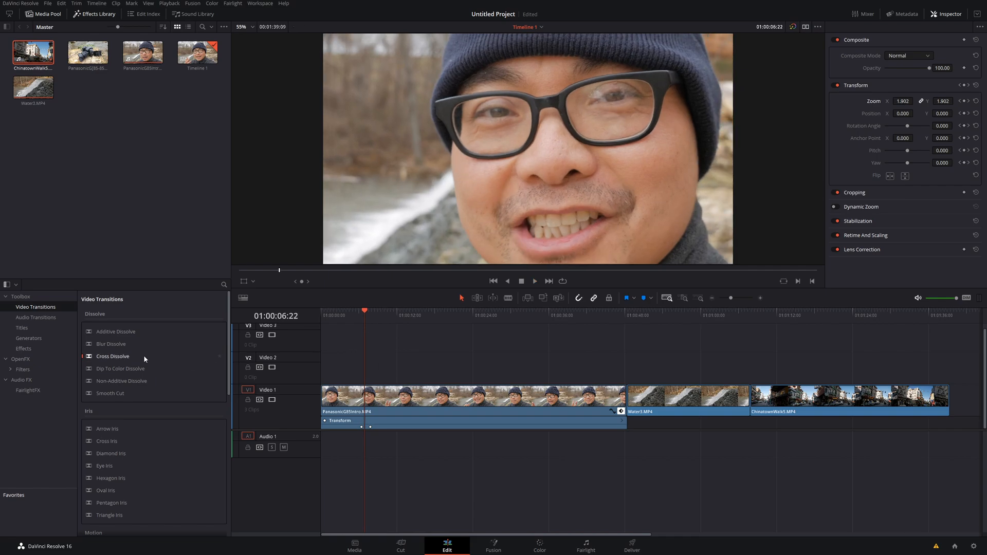
Step: Apply the Mosaic Blur filter to the PanasonicG85Intro.MP4 clip and play back the blurred footage
left_click(27, 370)
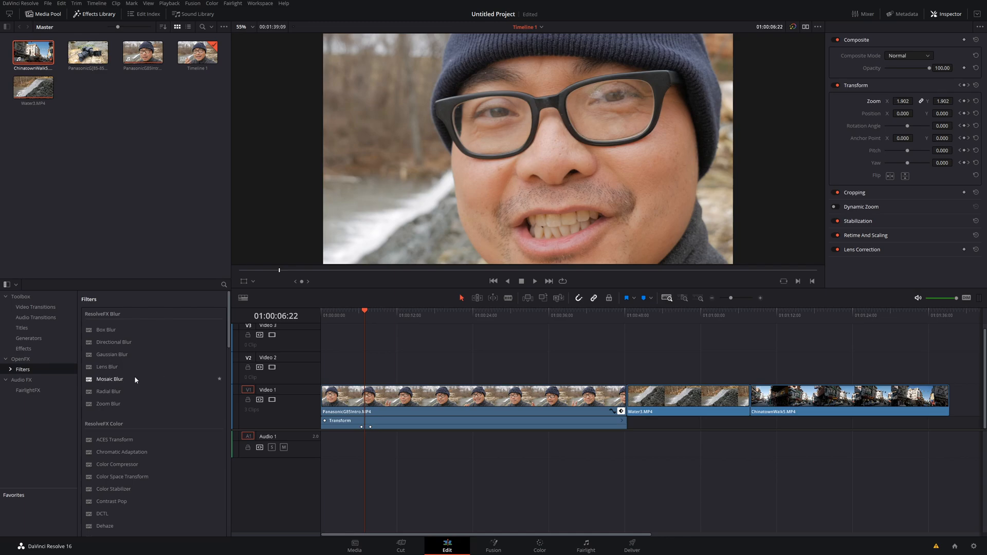
left_click_drag(135, 379, 445, 401)
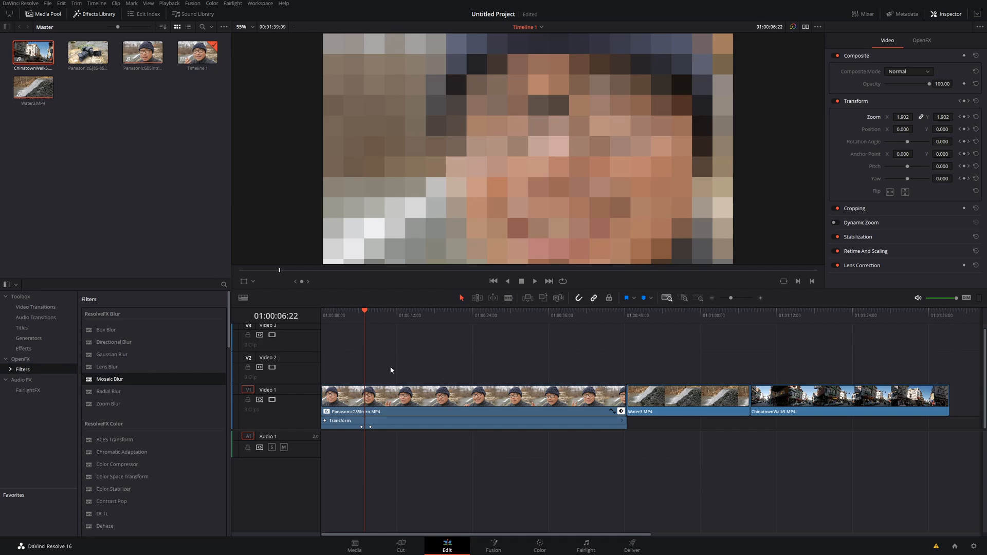
left_click(347, 319)
key("space")
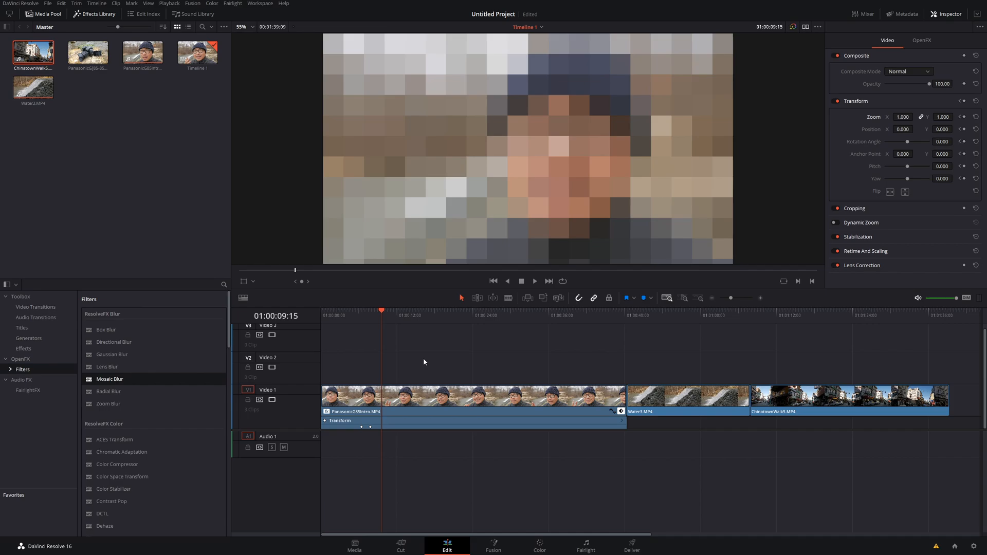
Step: Split the blurred PanasonicG85Intro.MP4 clip at 01:00:12:02 and 01:00:26:22
left_click(416, 391)
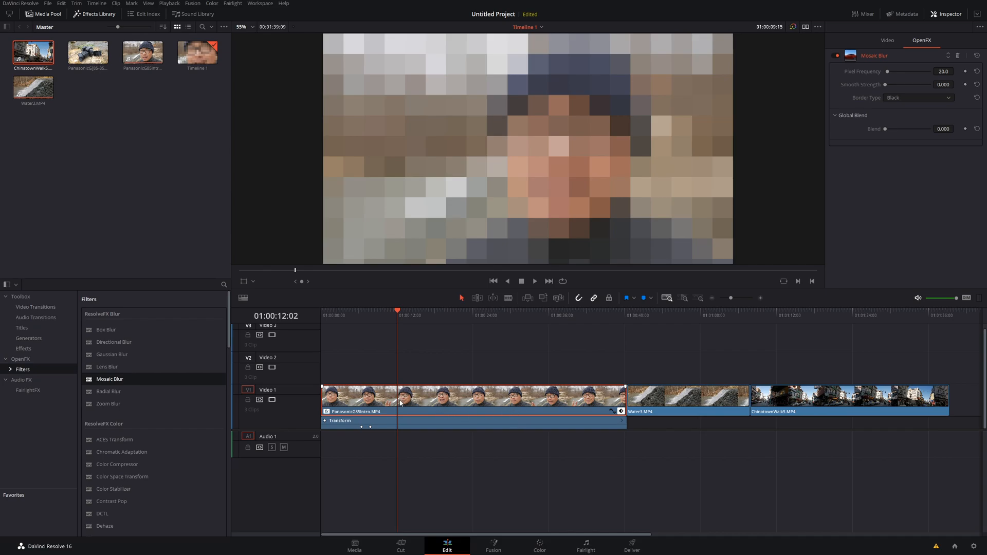
key("b")
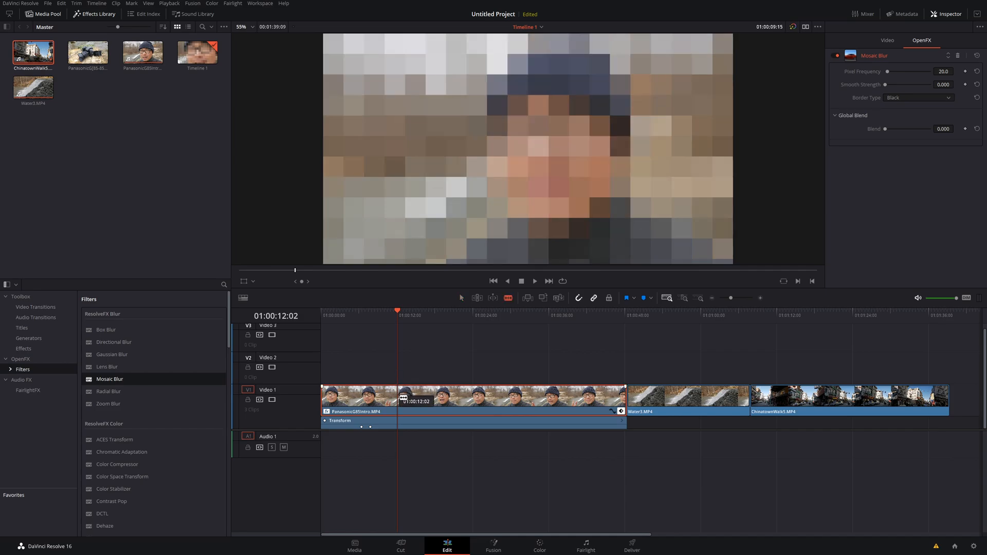
left_click(398, 399)
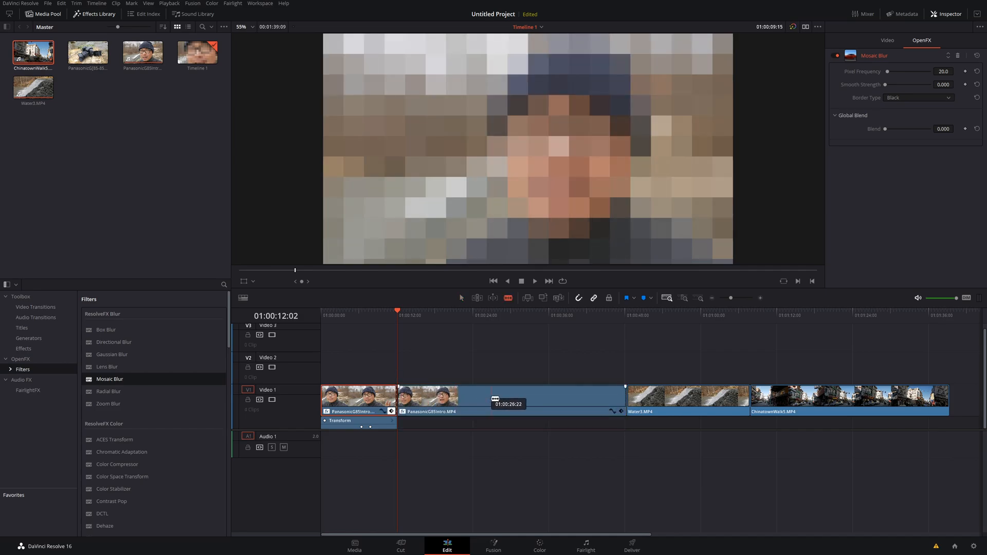
left_click(492, 399)
key("a")
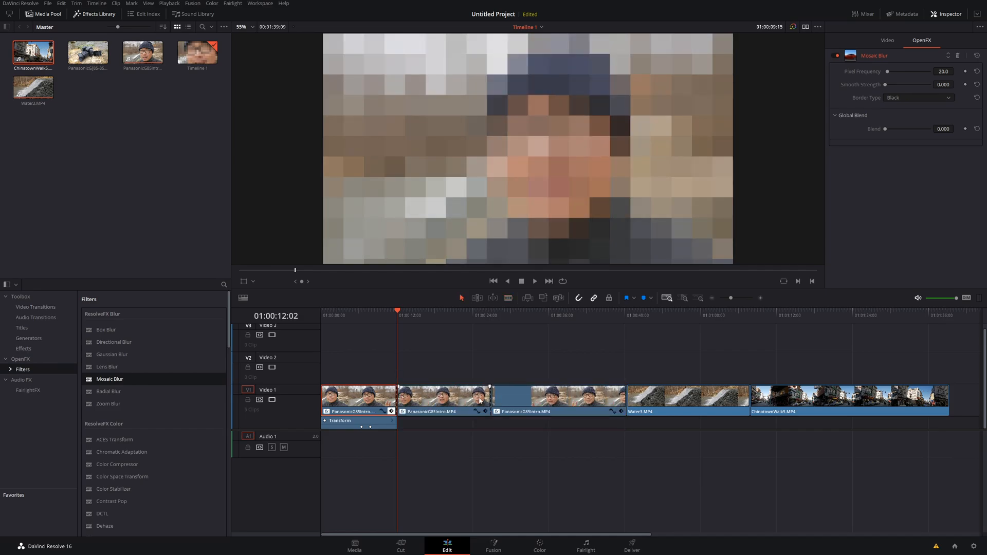
Step: Delete the Mosaic Blur effect from the middle section of the split clip and play across the first cut
left_click(434, 319)
left_click(453, 398)
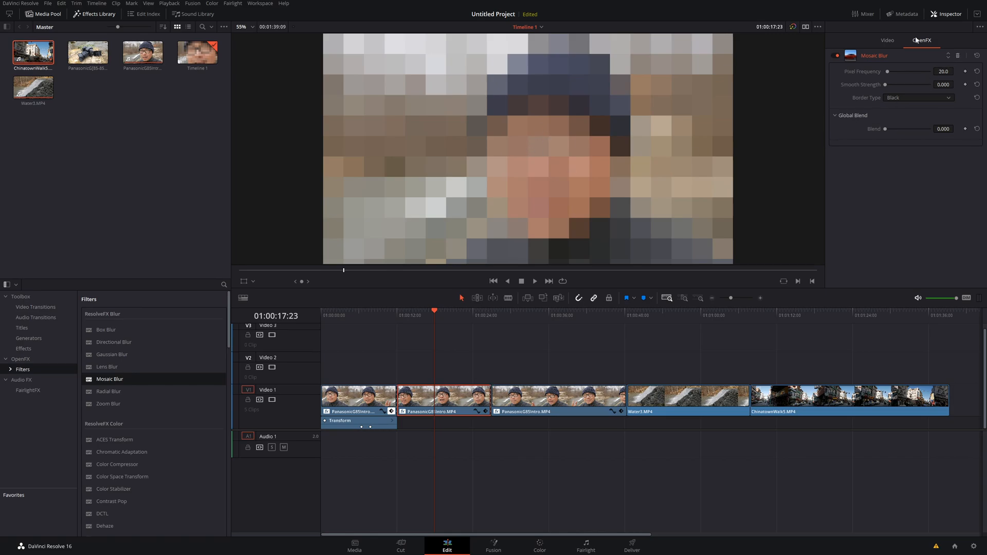
left_click(957, 56)
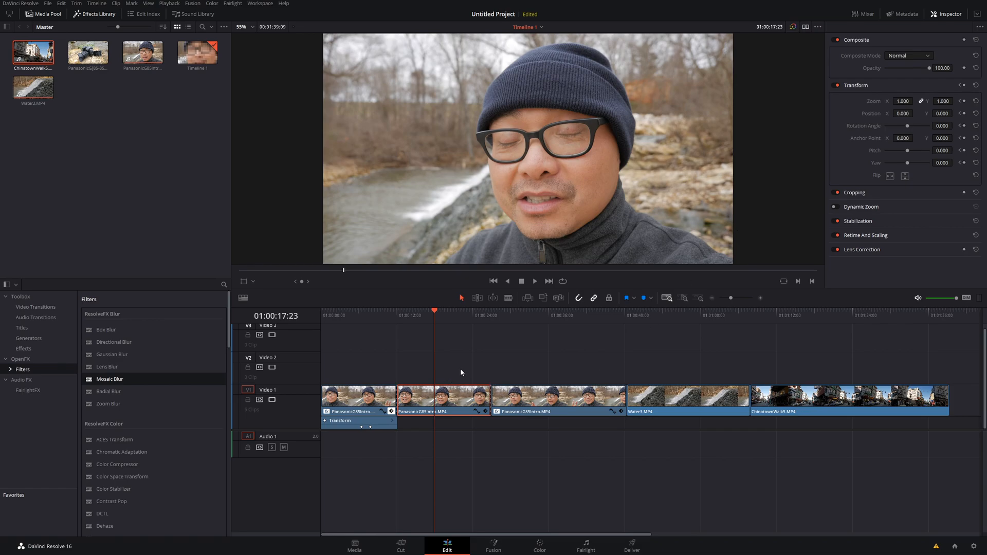
left_click(386, 312)
key("space")
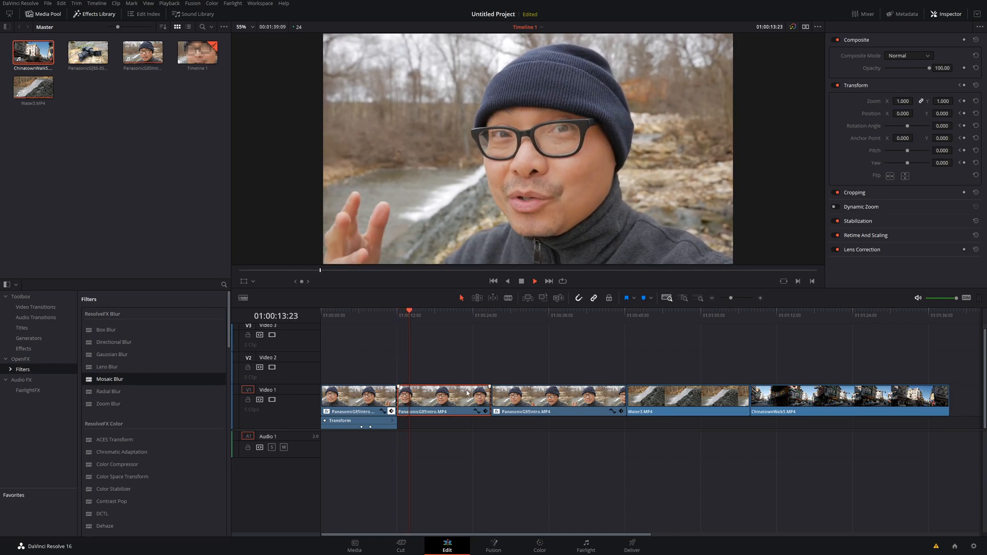
left_click(486, 316)
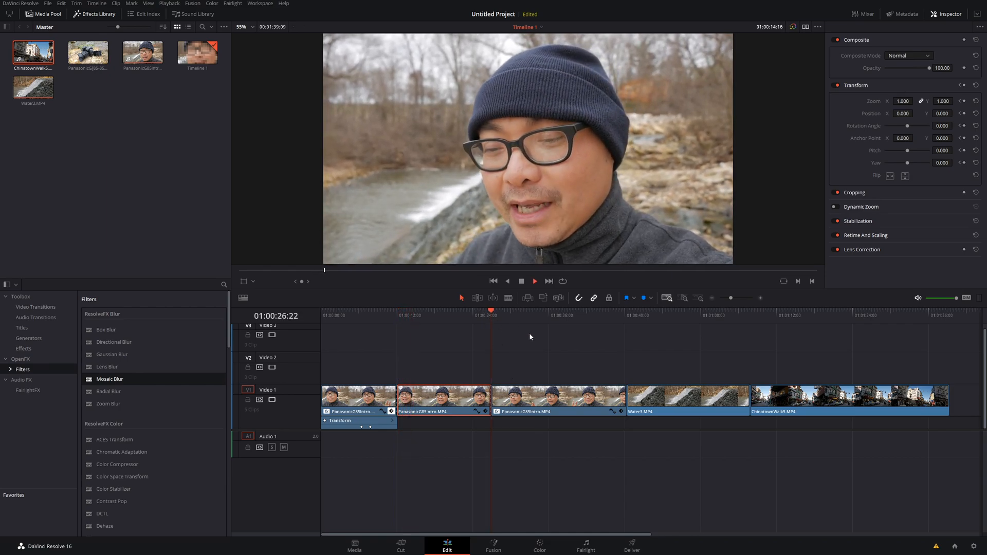
left_click(545, 397)
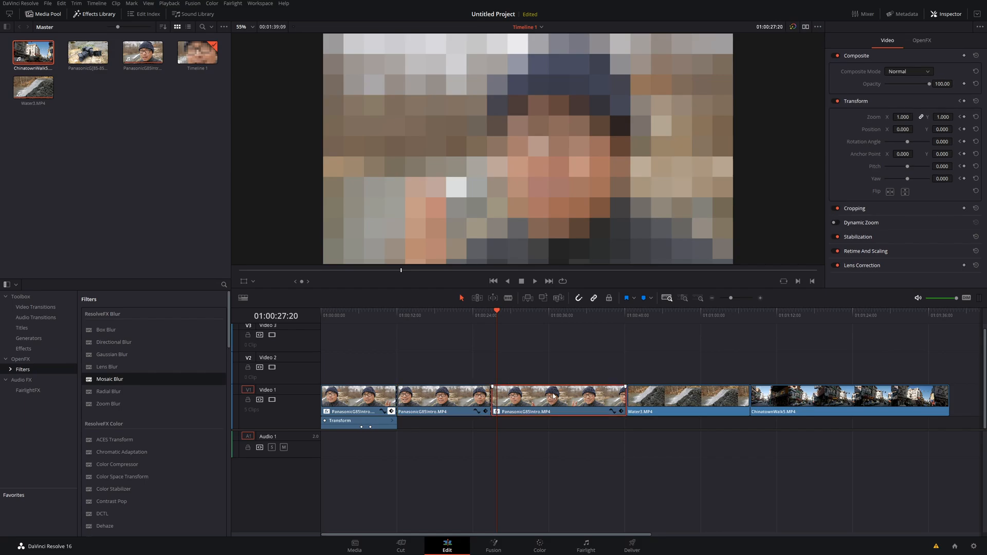
left_click(931, 38)
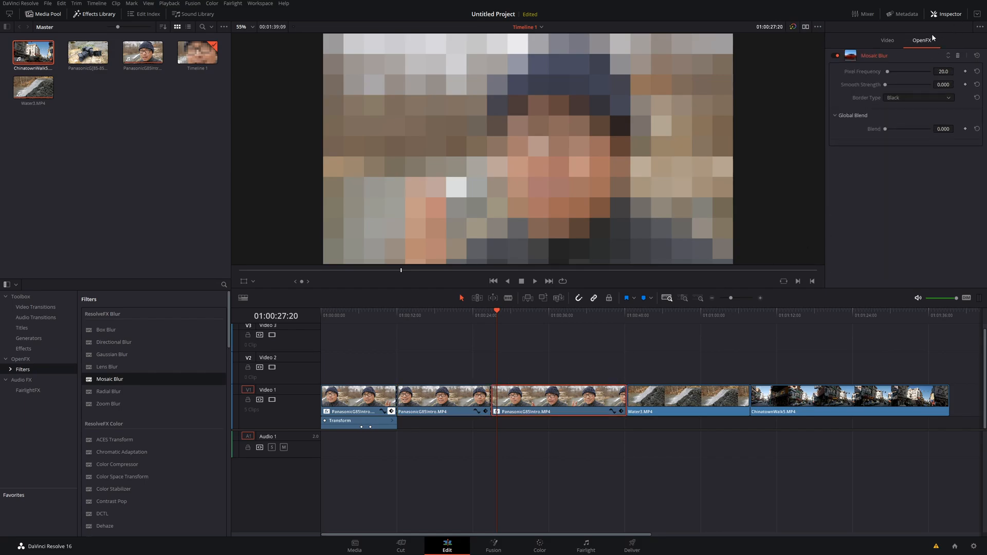
left_click(907, 71)
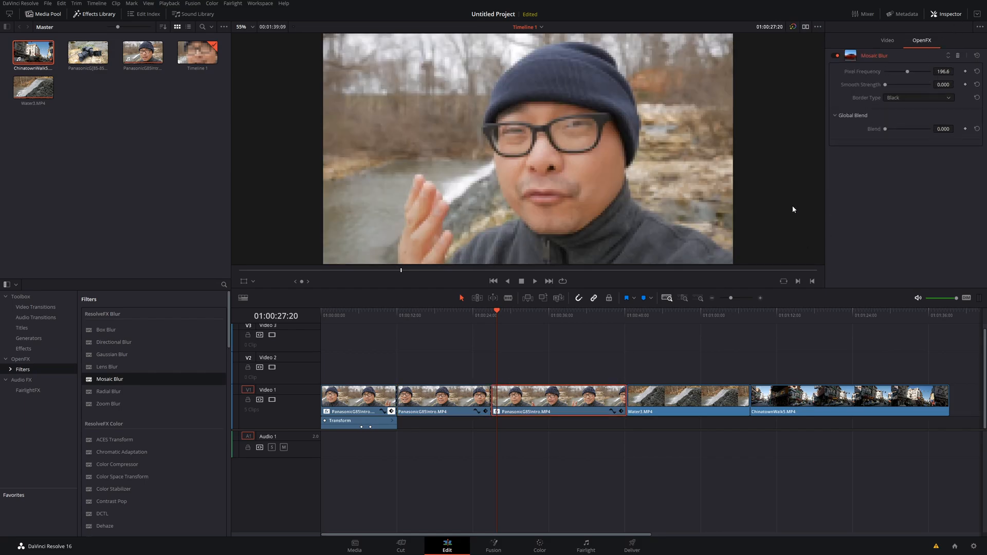
left_click(475, 314)
key("space")
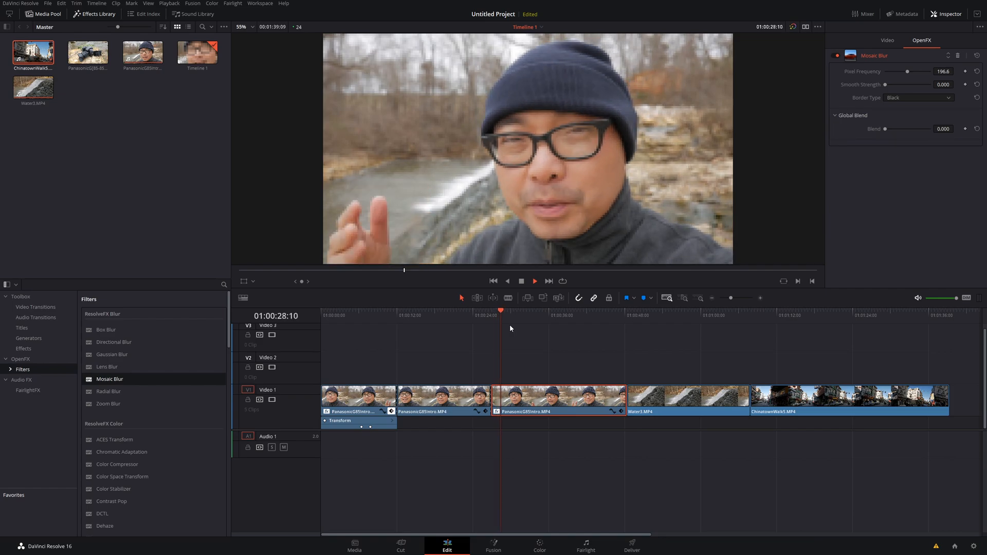
key("space")
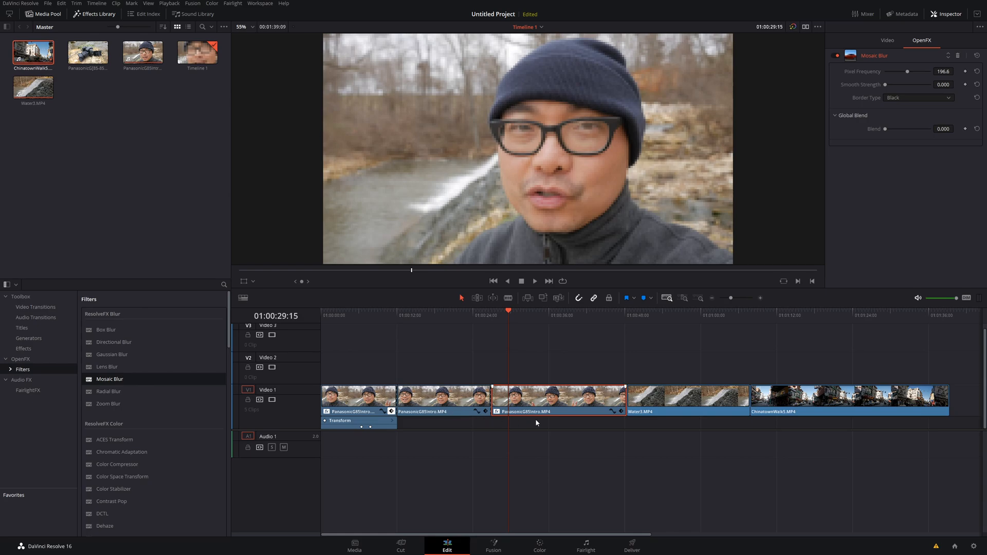
Step: Move along the timeline to 01:00:51:07 and check the Water3.MP4 clip's picture and settings
left_click(614, 318)
left_click(646, 314)
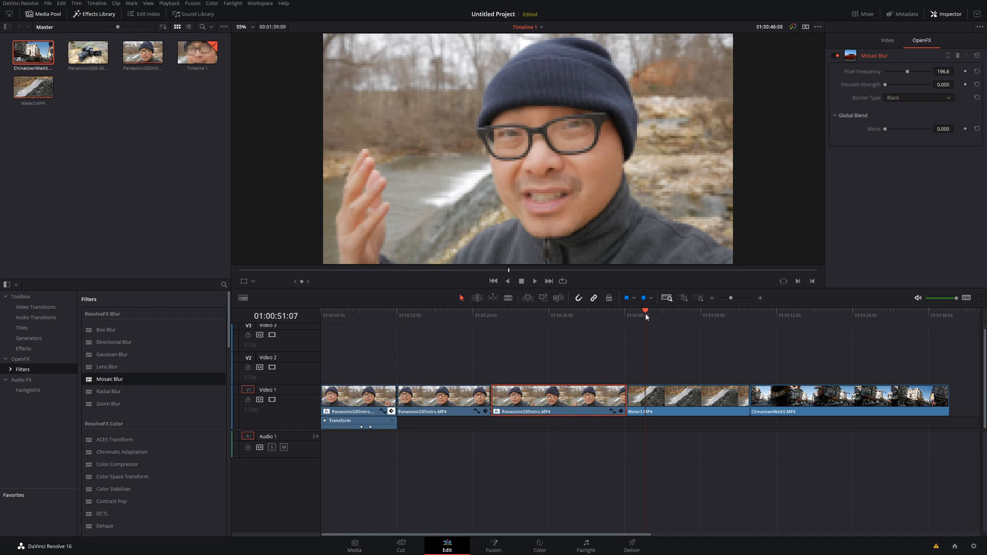
left_click(683, 409)
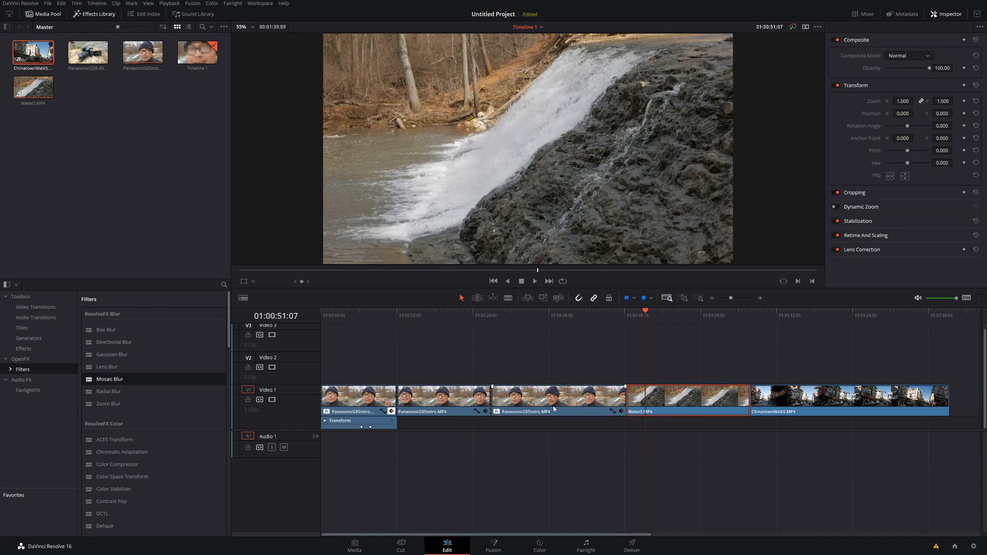
left_click(558, 316)
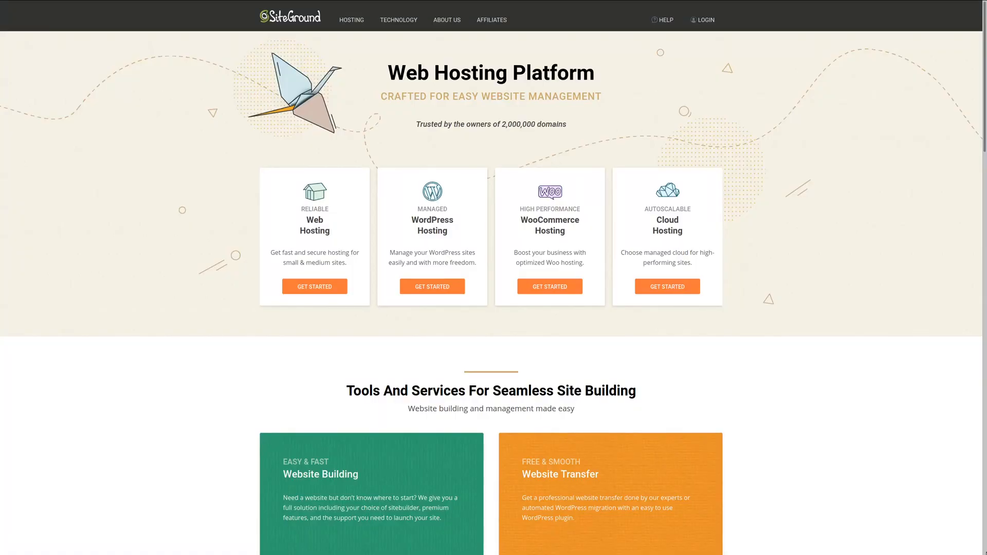
Step: Look through the hosting plans and site-building tools on the SiteGround home page
scroll(491, 278, "down", 2)
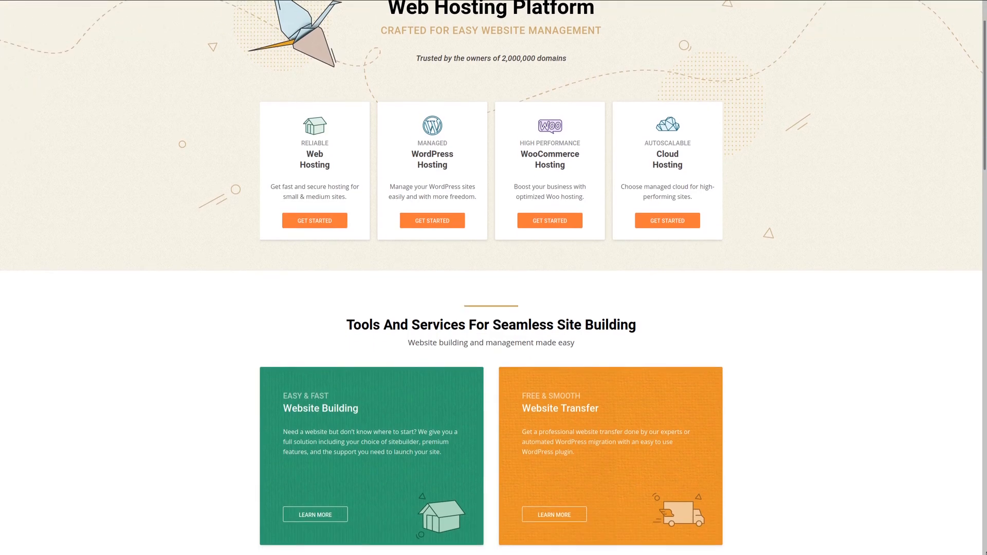
scroll(491, 278, "down", 2)
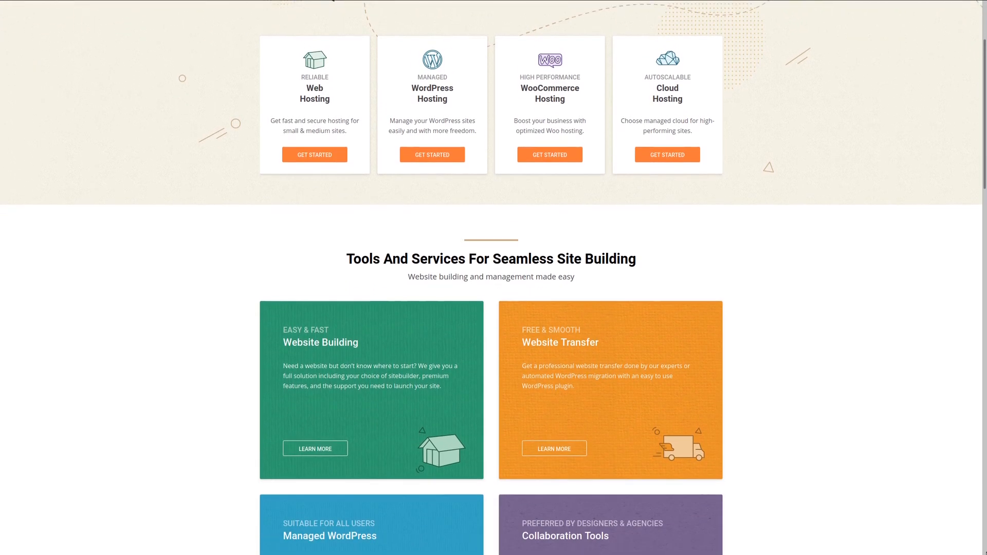
scroll(491, 277, "down", 2)
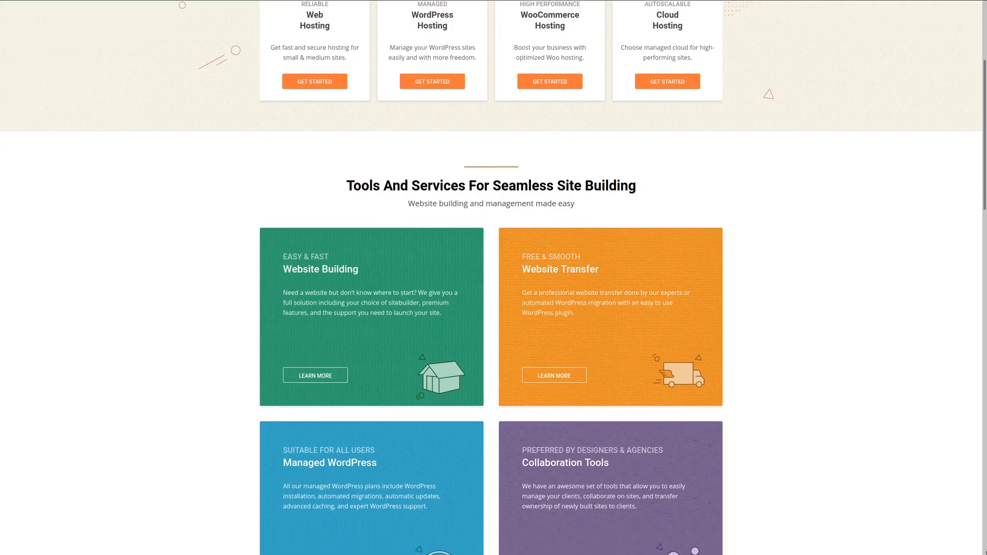
scroll(491, 277, "down", 3)
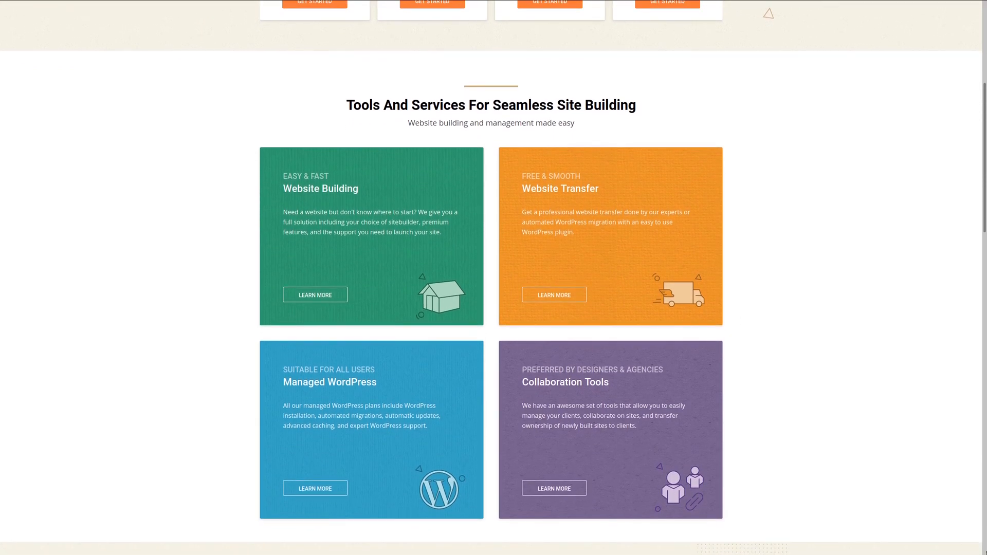
scroll(491, 277, "down", 3)
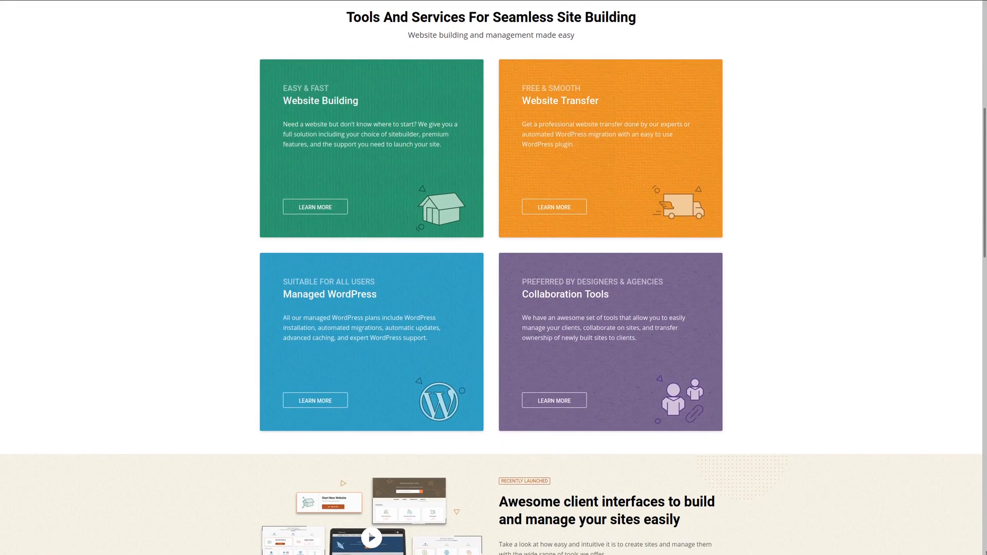
scroll(491, 278, "down", 1)
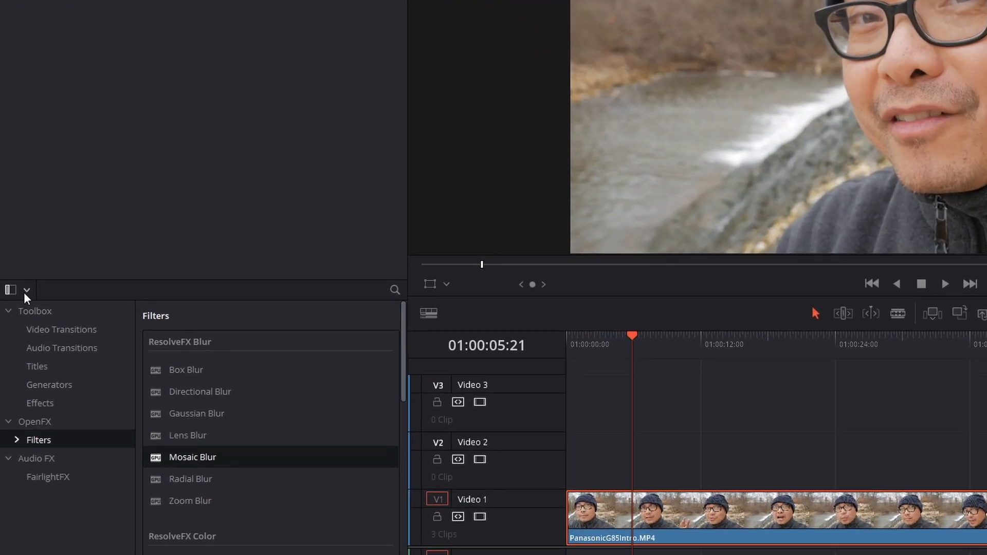
Step: Check the Effects Library's category display options, then hide and restore its category list
left_click(26, 291)
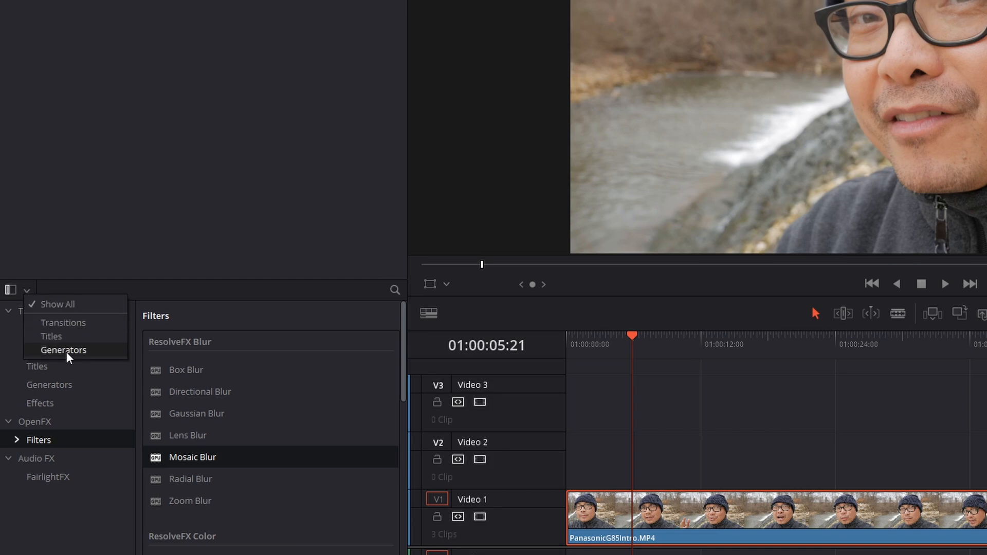
left_click(68, 273)
left_click(11, 290)
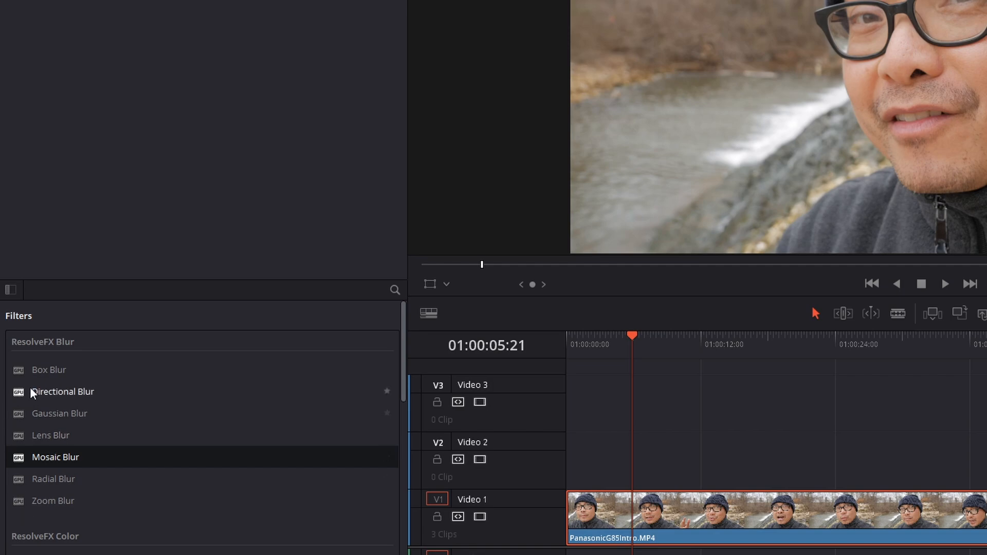
left_click(11, 290)
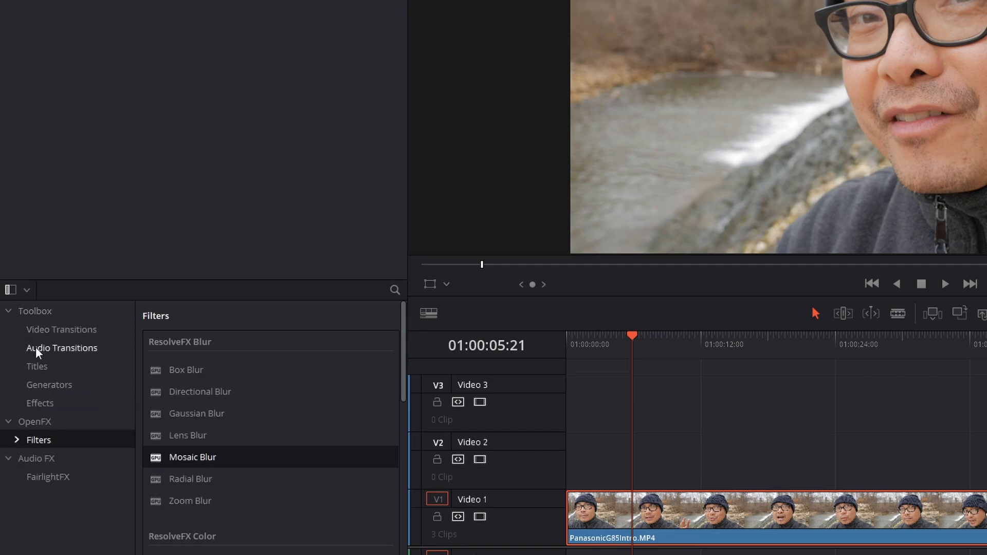
Step: Add an Adjustment Clip effect on Video 2 above the PanasonicG85Intro.MP4 clip, starting at 01:00:05:21
left_click(40, 401)
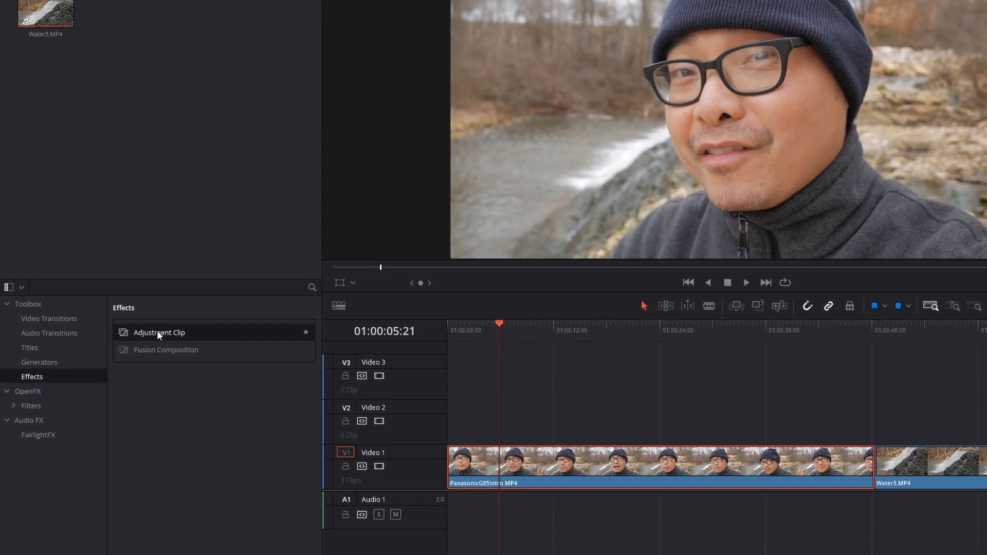
left_click_drag(177, 347, 320, 352)
left_click_drag(222, 331, 441, 403)
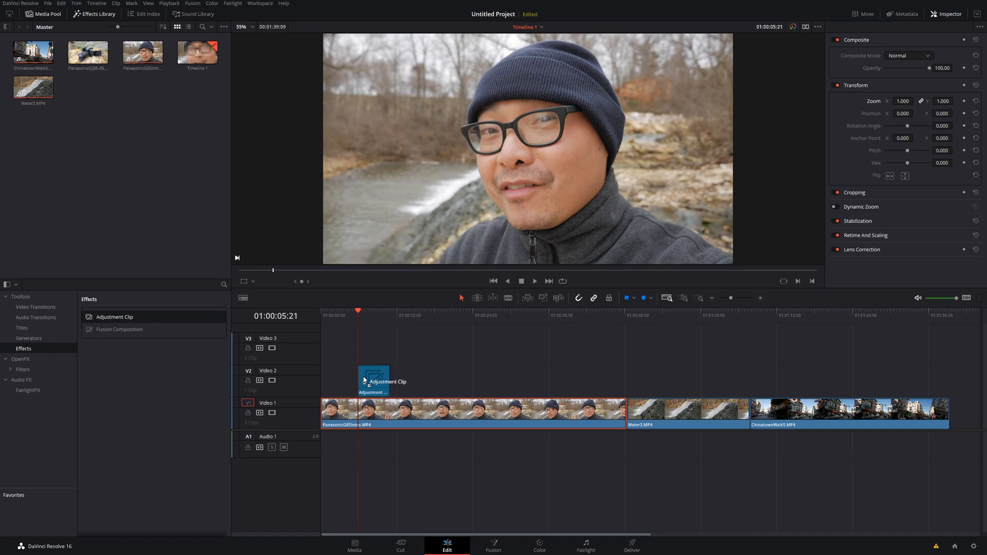
left_click_drag(360, 381, 360, 380)
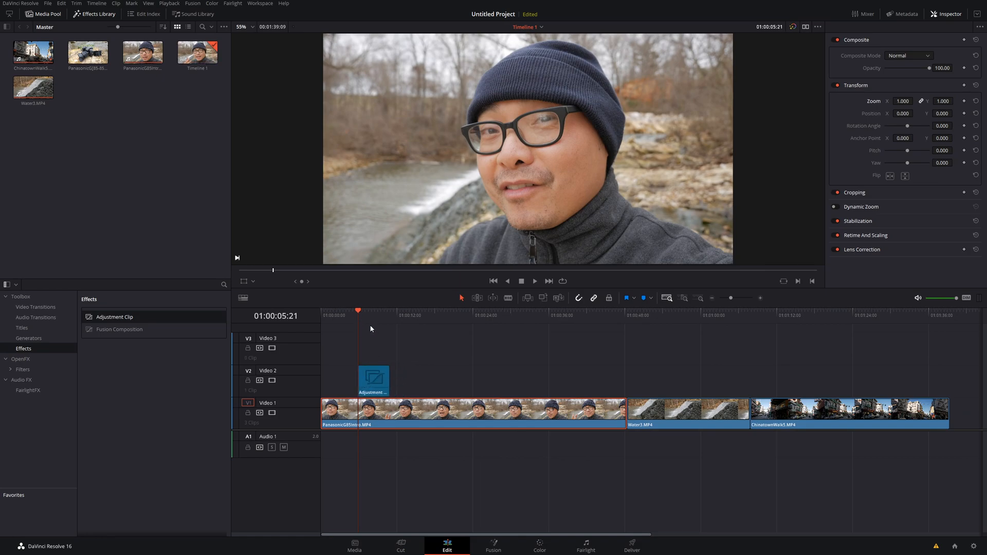
Step: Lengthen the adjustment clip on Video 2 slightly at its end and return the playhead to its start
left_click(374, 382)
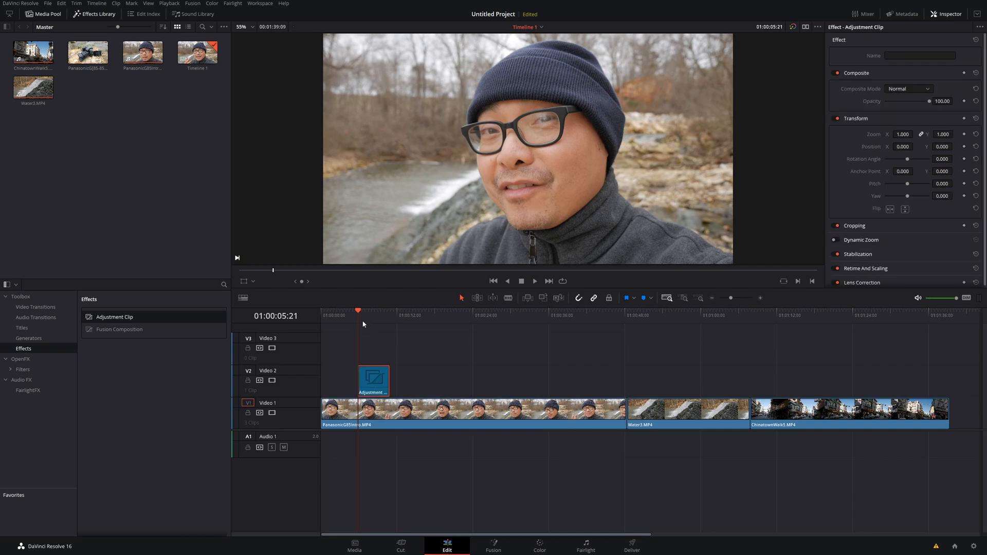
left_click(365, 312)
mouse_move(389, 381)
left_mouse_down()
mouse_move(435, 380)
mouse_move(391, 379)
left_mouse_up()
left_click(375, 383)
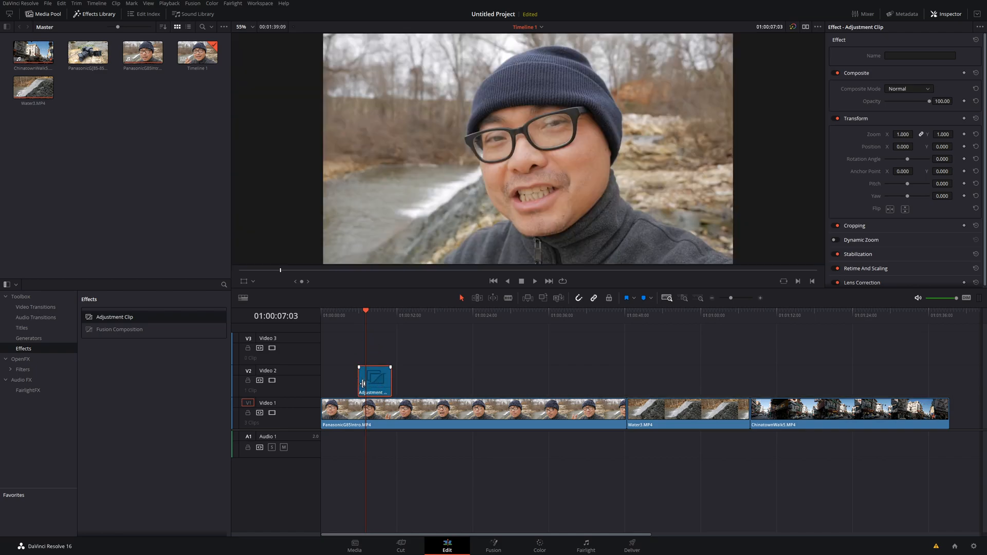
left_click(365, 311)
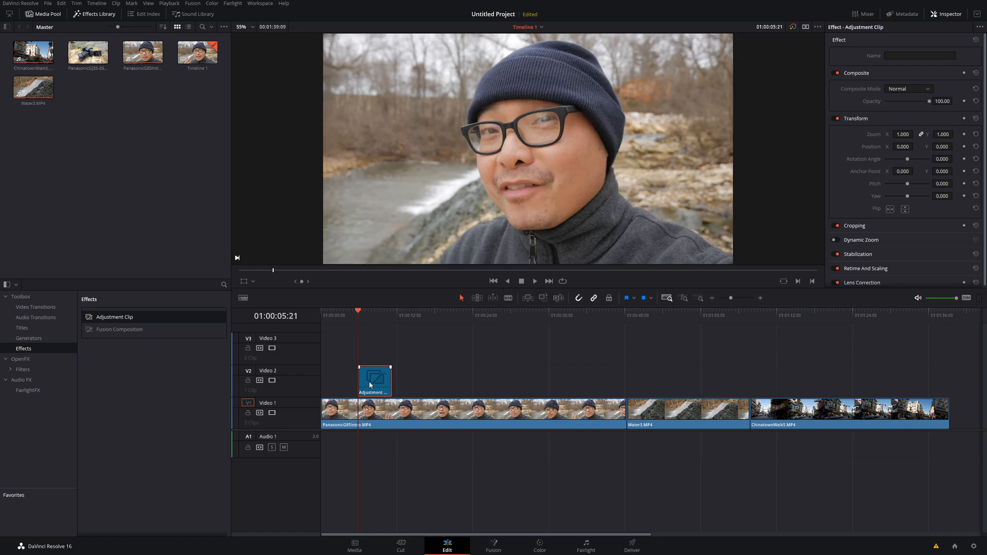
Step: Set the adjustment clip's Zoom to 2.850 and play across it from 01:00:04:10
mouse_move(903, 135)
left_mouse_down()
mouse_move(920, 134)
mouse_move(892, 141)
left_mouse_up()
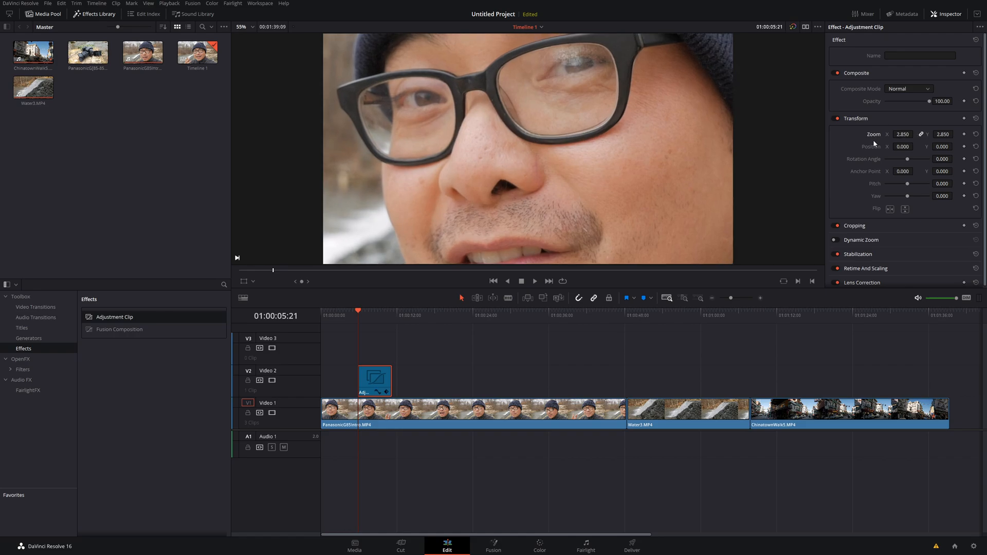
left_click(349, 313)
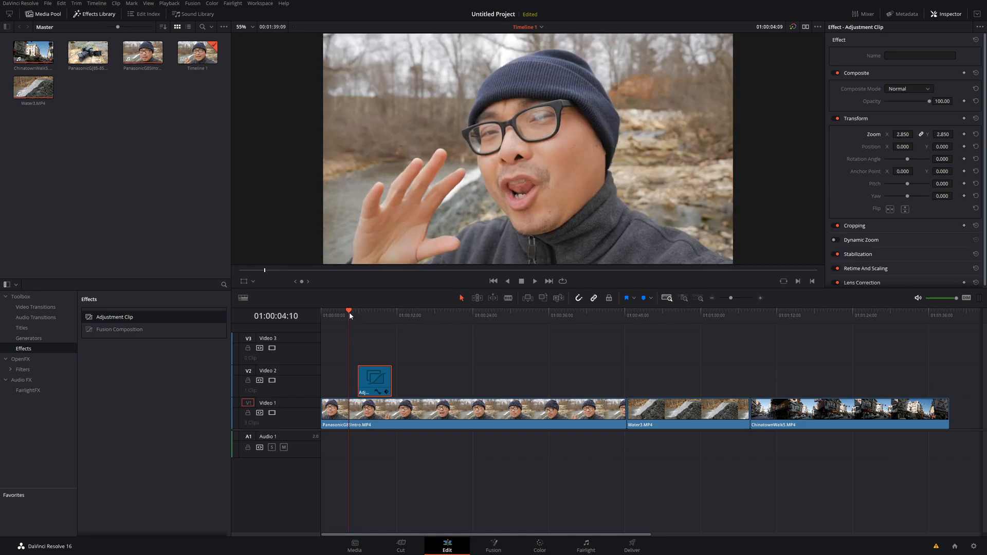
key("space")
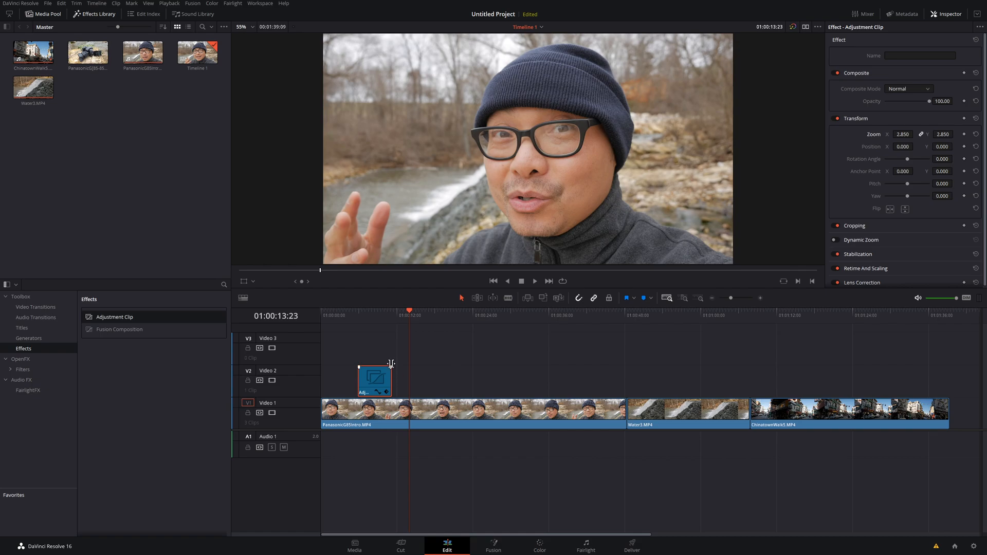
Step: Add a second adjustment clip on Video 3 at 01:00:07:05 and apply the ResolveFX Warp Vortex filter to it
left_click(366, 310)
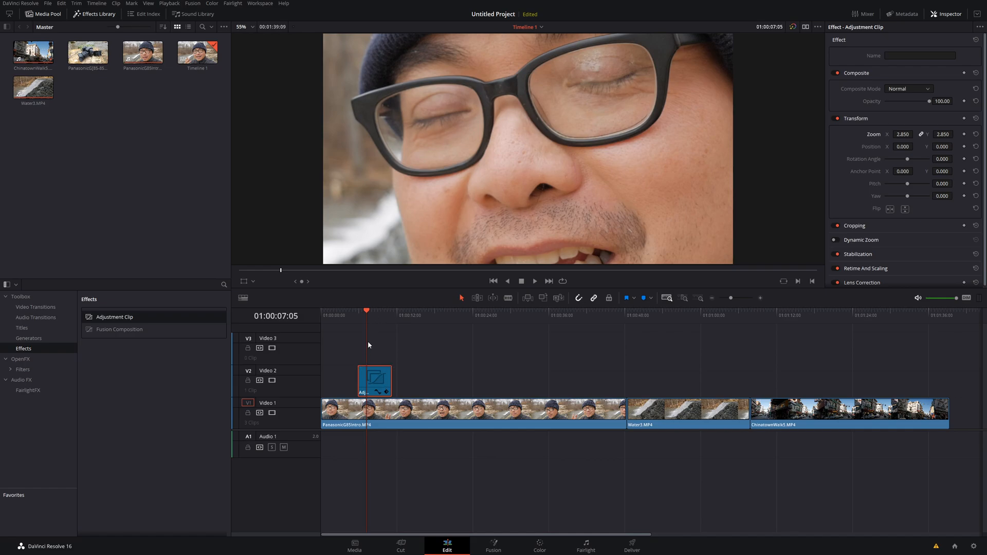
left_click_drag(136, 317, 370, 352)
left_click(23, 369)
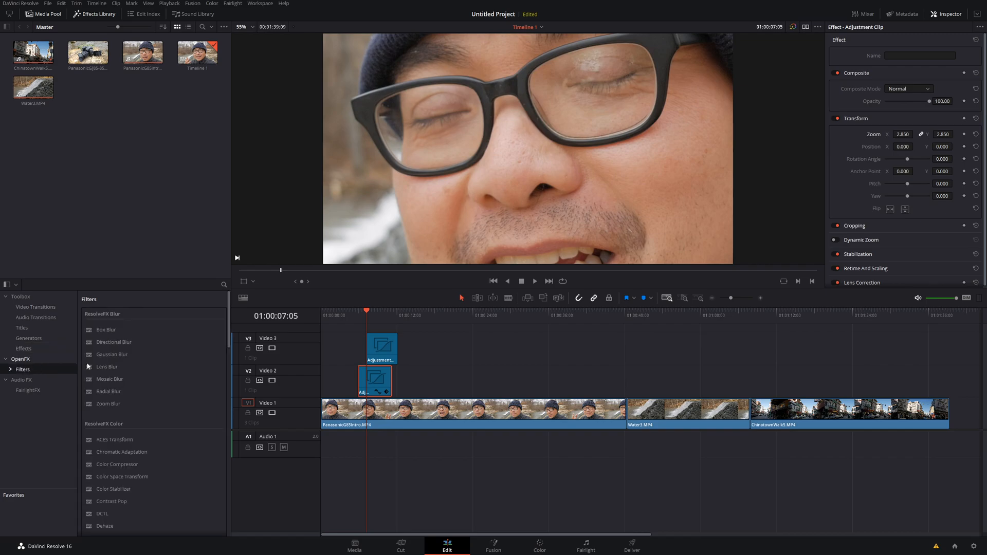
scroll(174, 451, "down", 10)
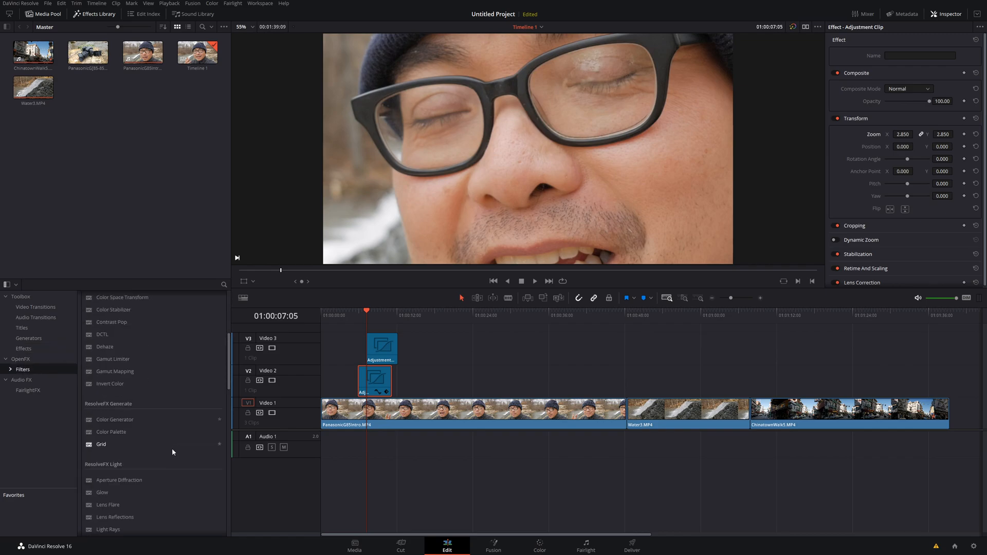
scroll(172, 452, "down", 10)
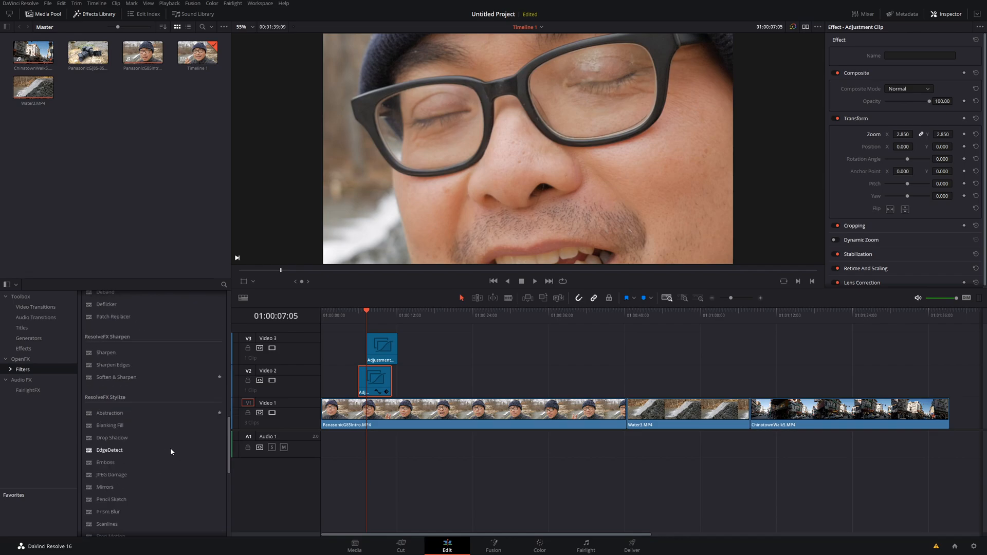
scroll(171, 449, "down", 2)
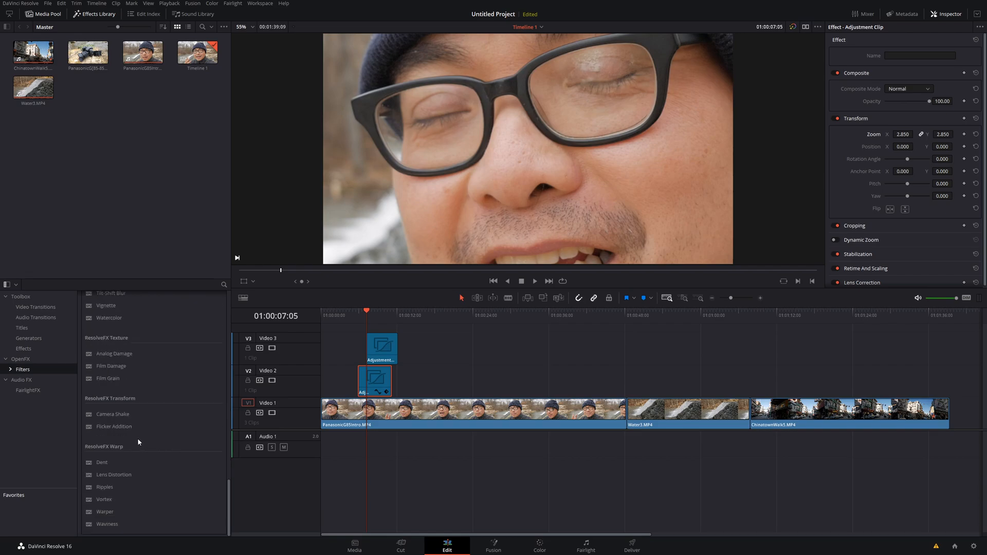
left_click_drag(113, 497, 371, 347)
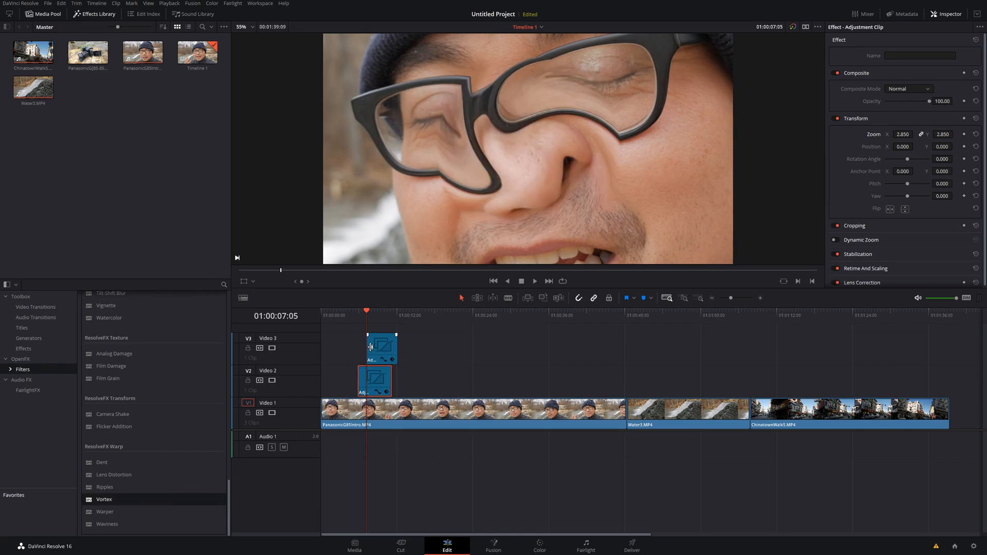
Step: Play the timeline from 01:00:03:23 across both stacked adjustment clips to check the combined zoom and Vortex effects
left_click(345, 315)
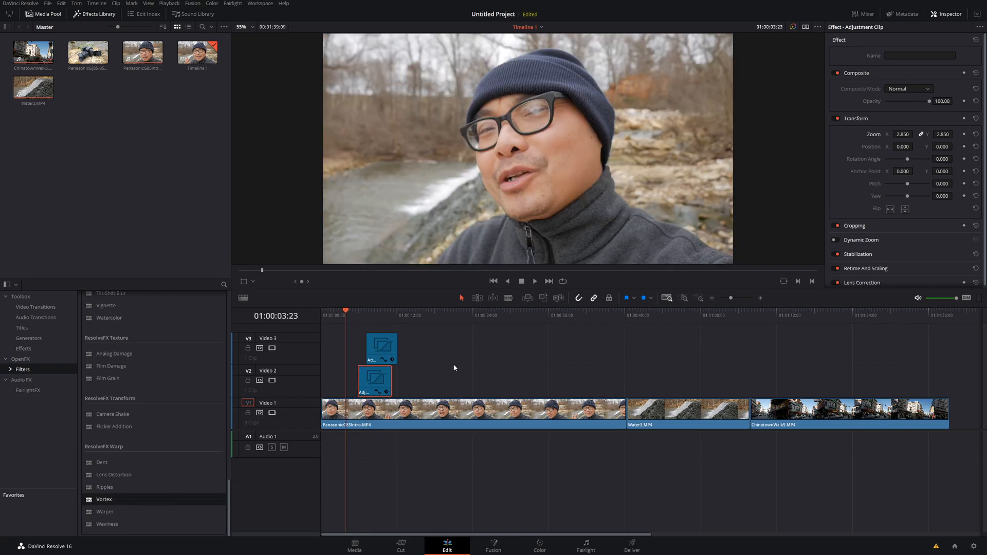
key("space")
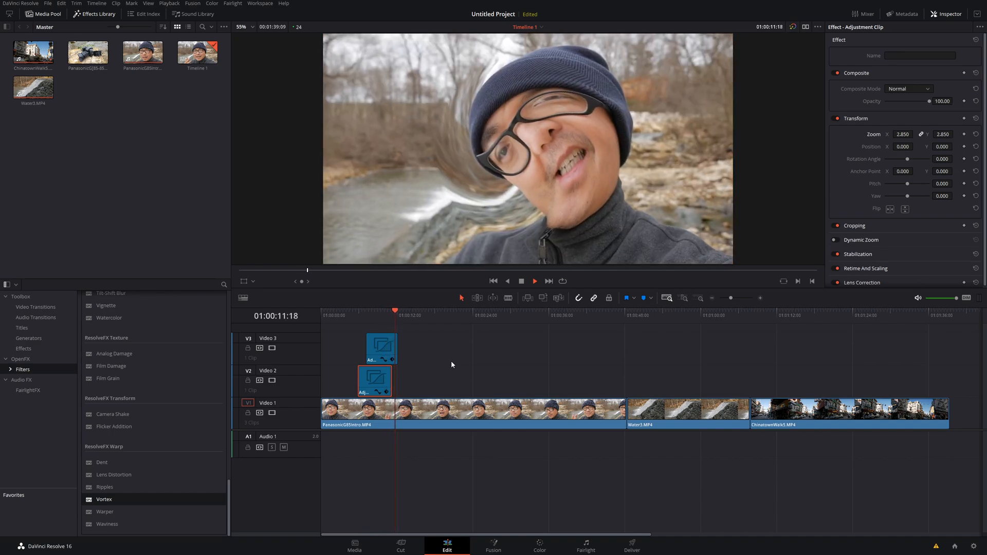
key("space")
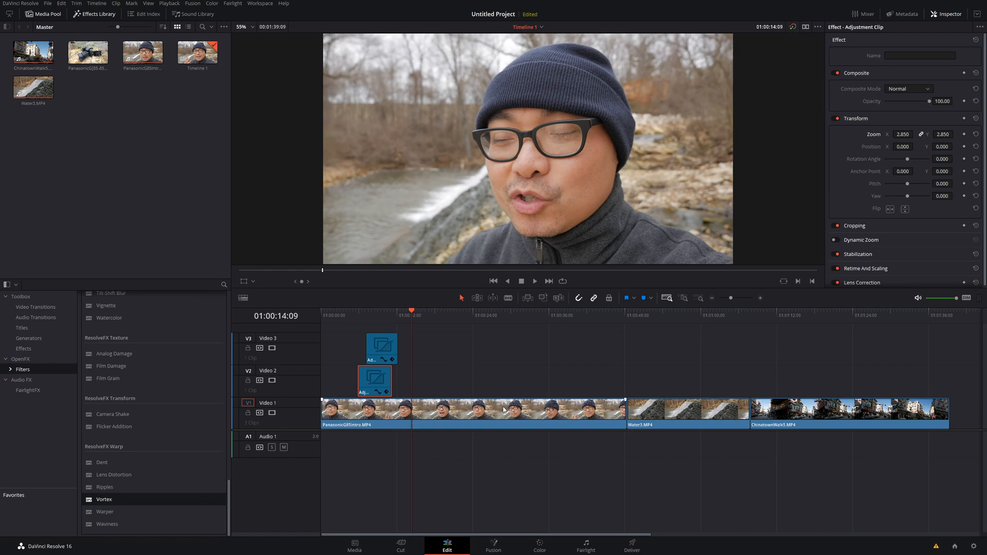
Step: Paste a copy of the zoom adjustment clip on Video 2 above the ChinatownWalk3.MP4 clip at 01:01:11:11 and preview it
left_click(360, 310)
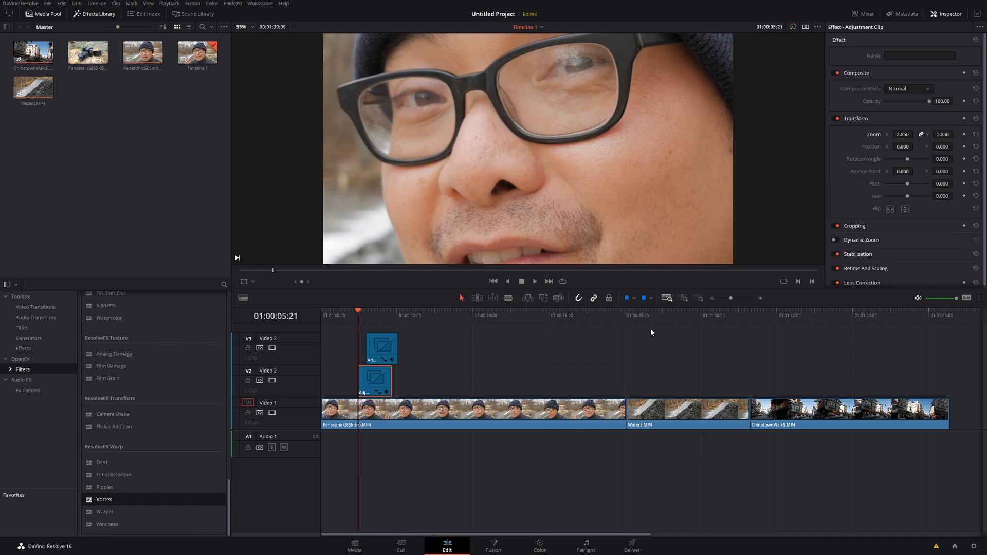
left_click(774, 316)
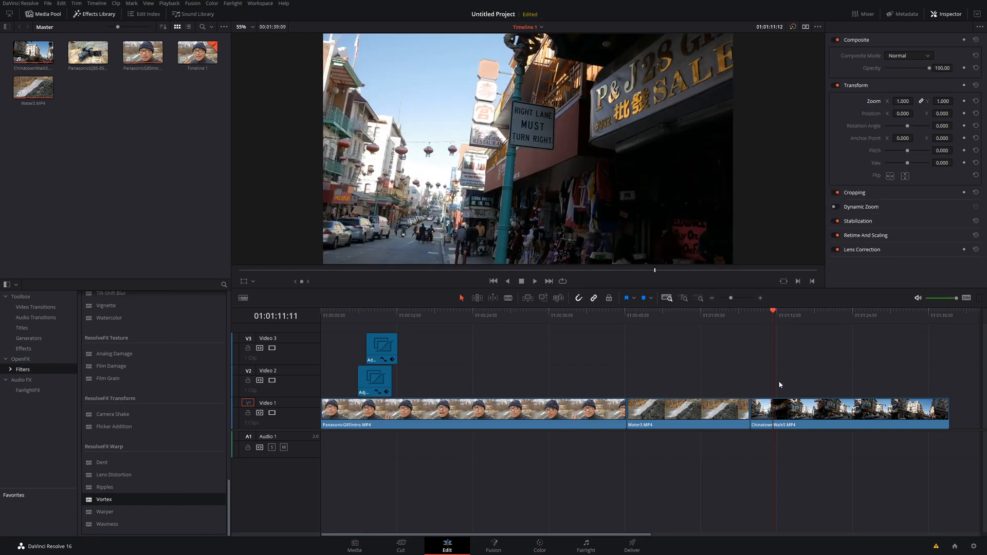
key("ctrl+v")
left_click(761, 318)
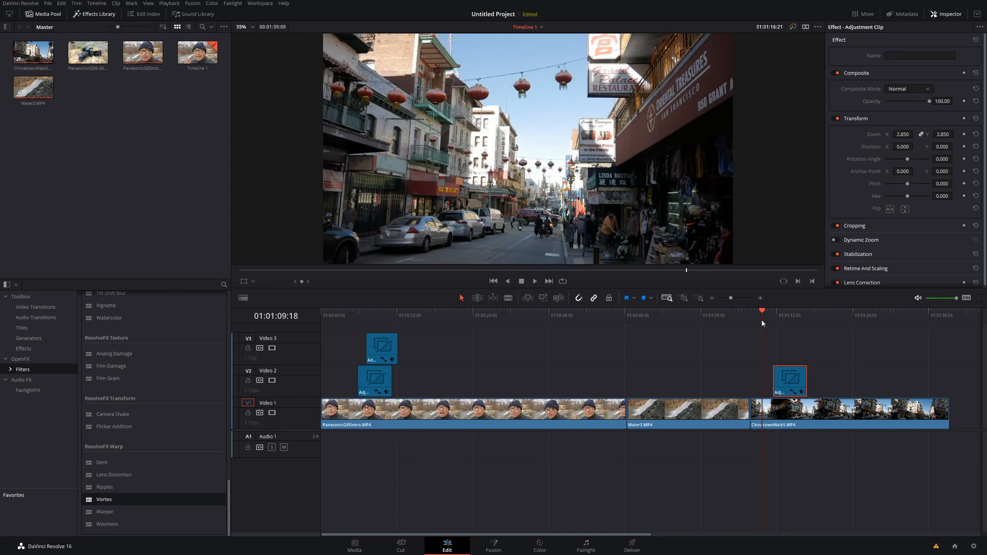
key("space")
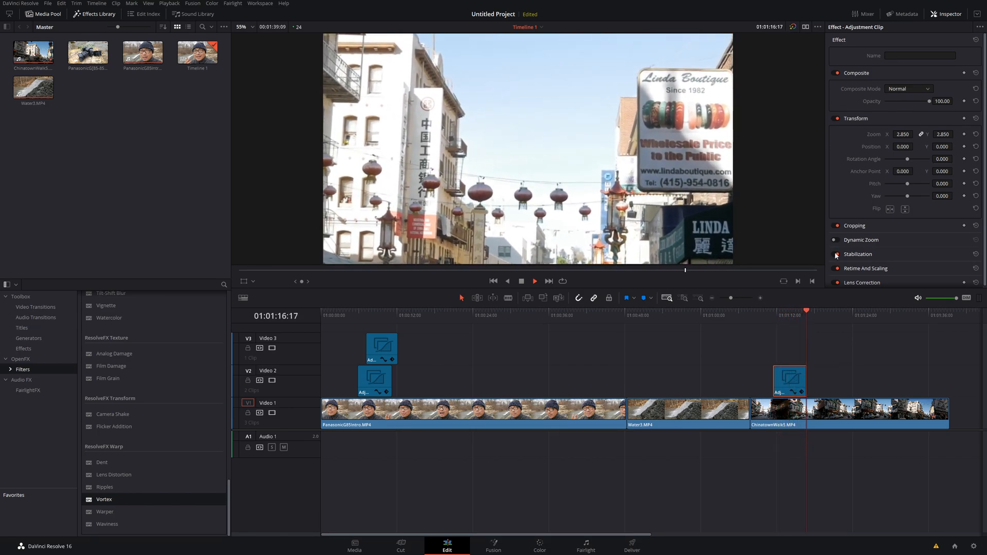
key("space")
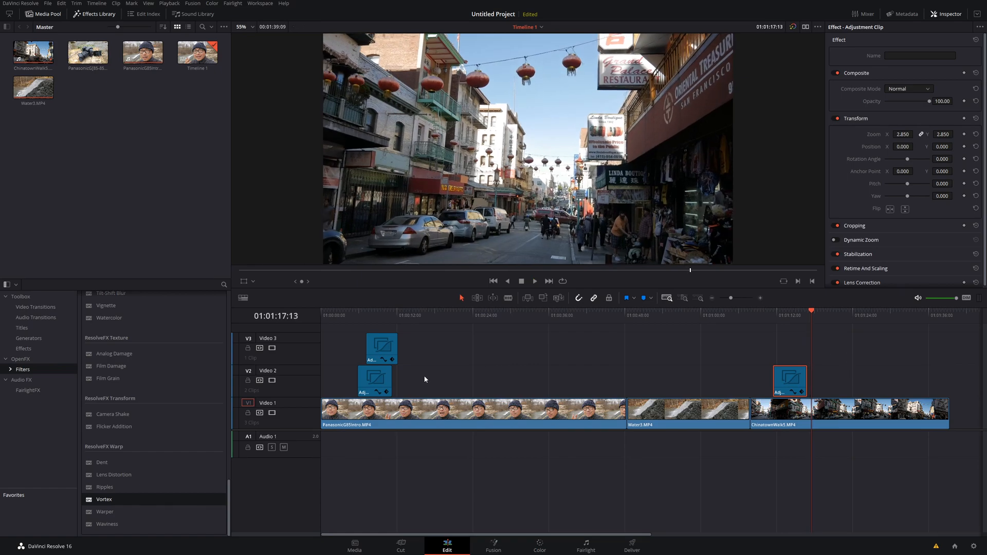
Step: Move the Vortex adjustment clip from Video 3 to Video 2 above the Water3.MP4 clip and play it from 01:00:52:21
left_click(382, 353)
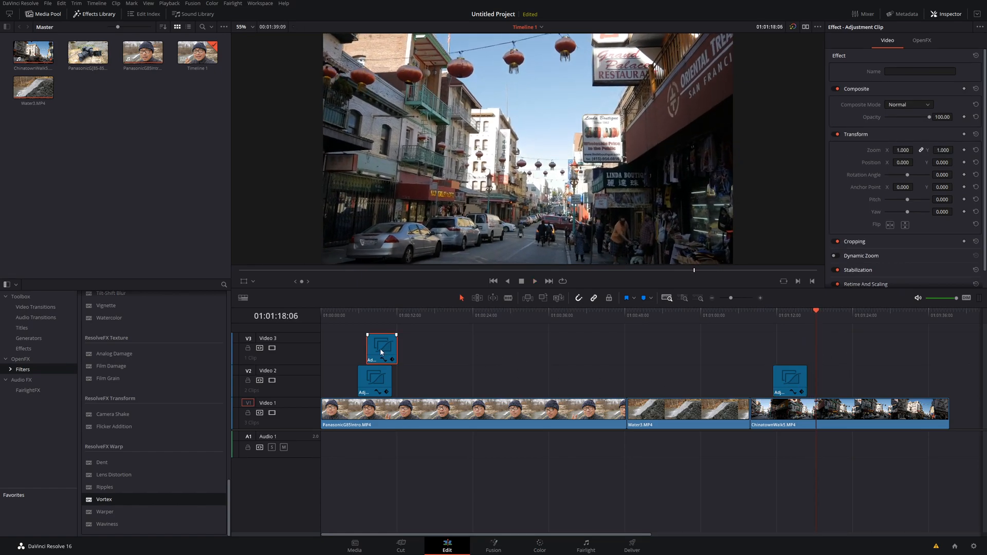
left_click_drag(381, 353, 671, 377)
left_click(655, 316)
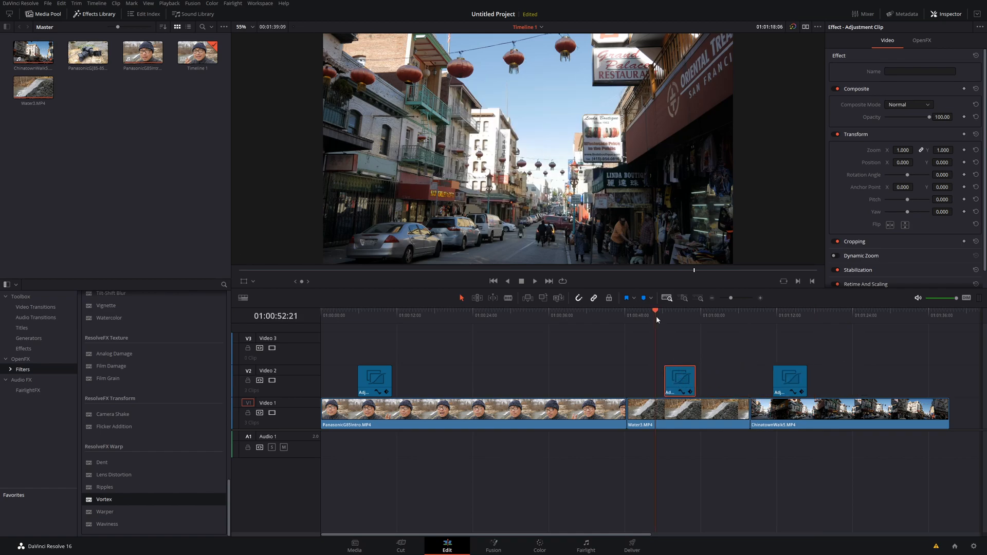
key("space")
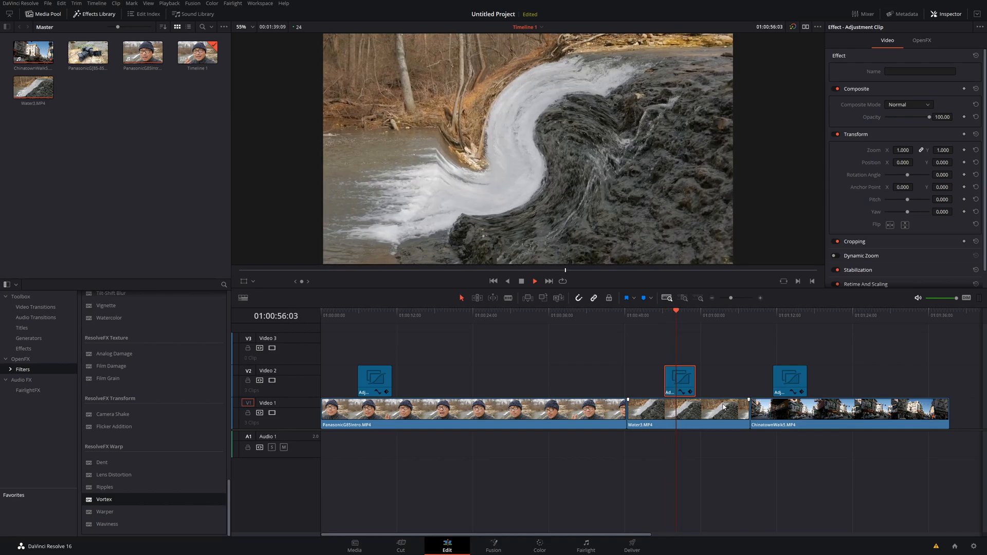
key("space")
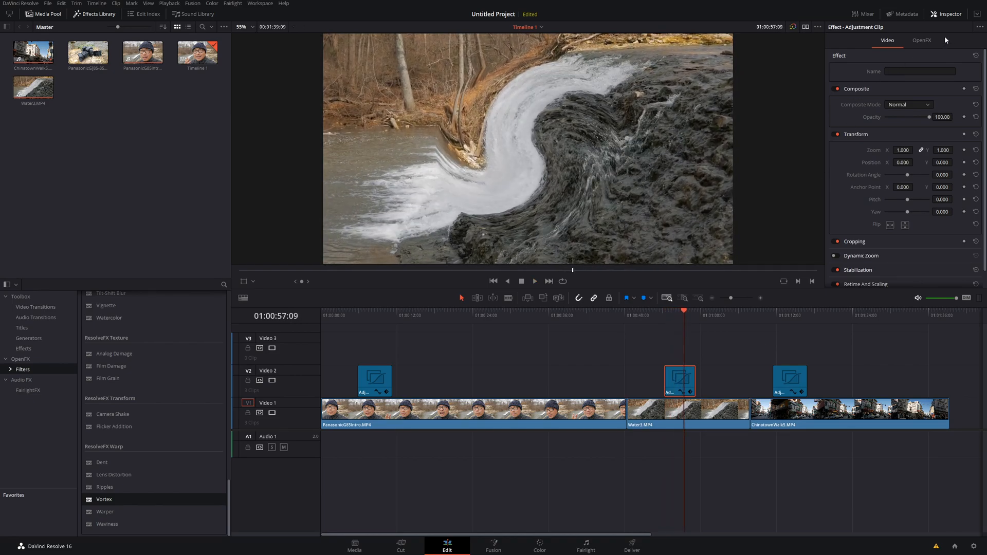
Step: Check the adjustment clip's Vortex settings and play on past its end
left_click(921, 41)
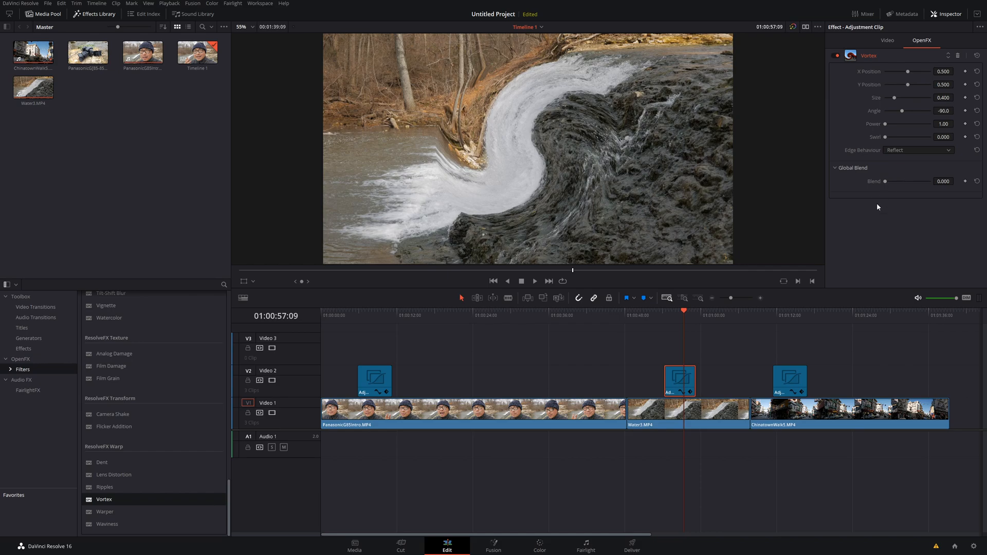
key("space")
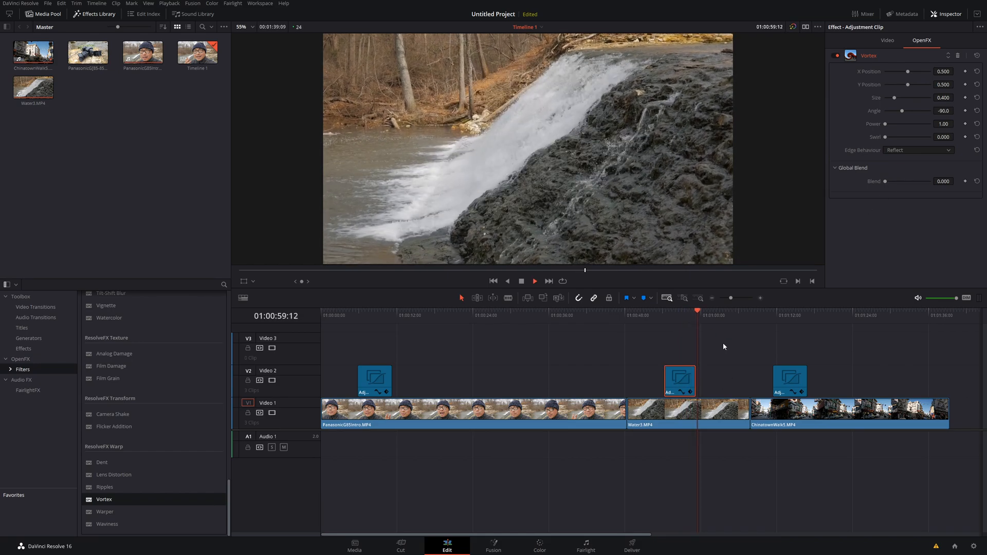
key("space")
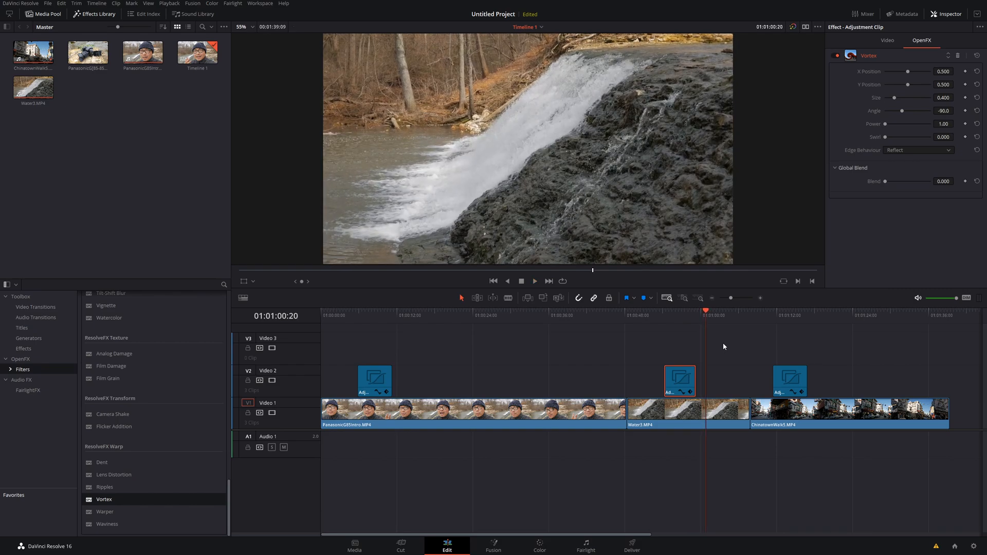
Step: Look over the Fusion and Color pages, return to the Edit page and select the adjustment clip above Water3.MP4
left_click(535, 405)
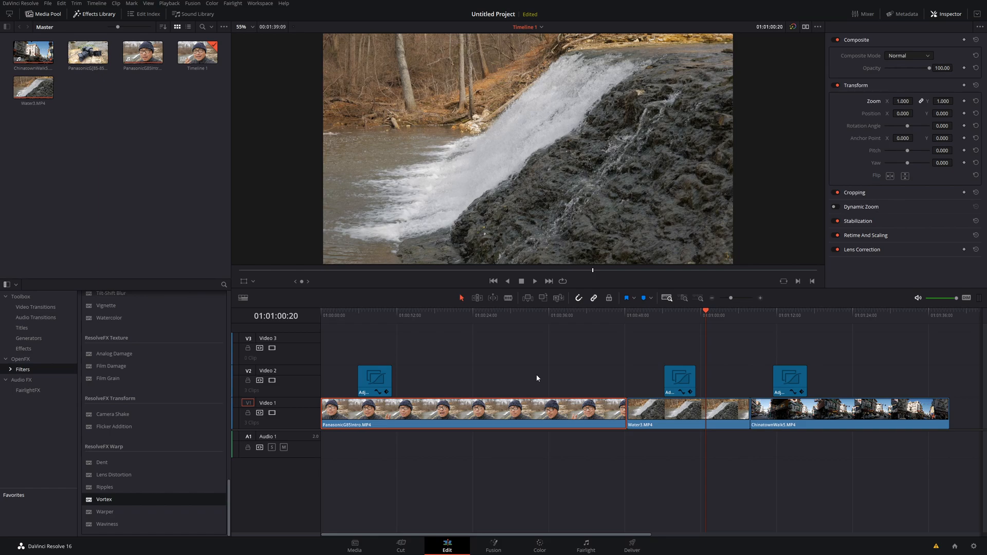
left_click(493, 548)
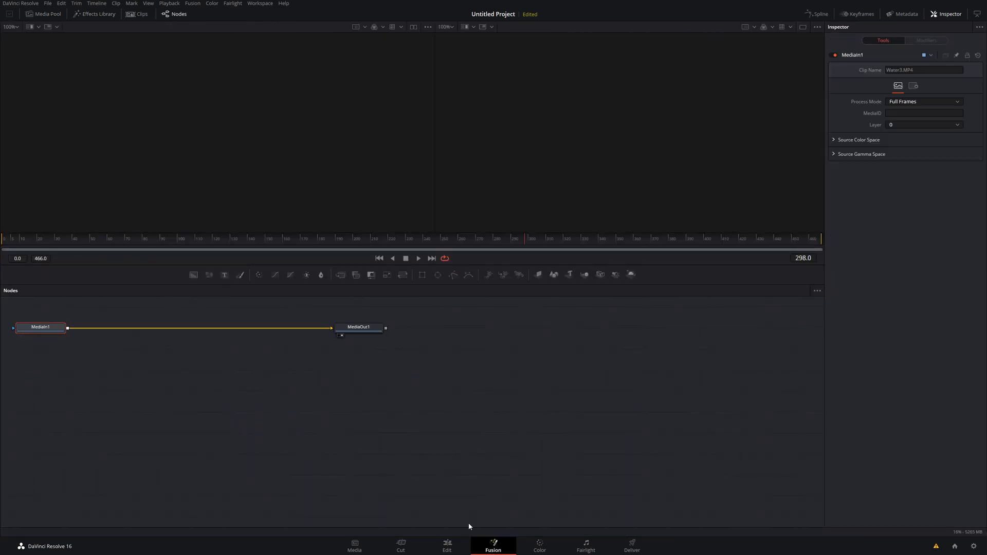
left_click(548, 550)
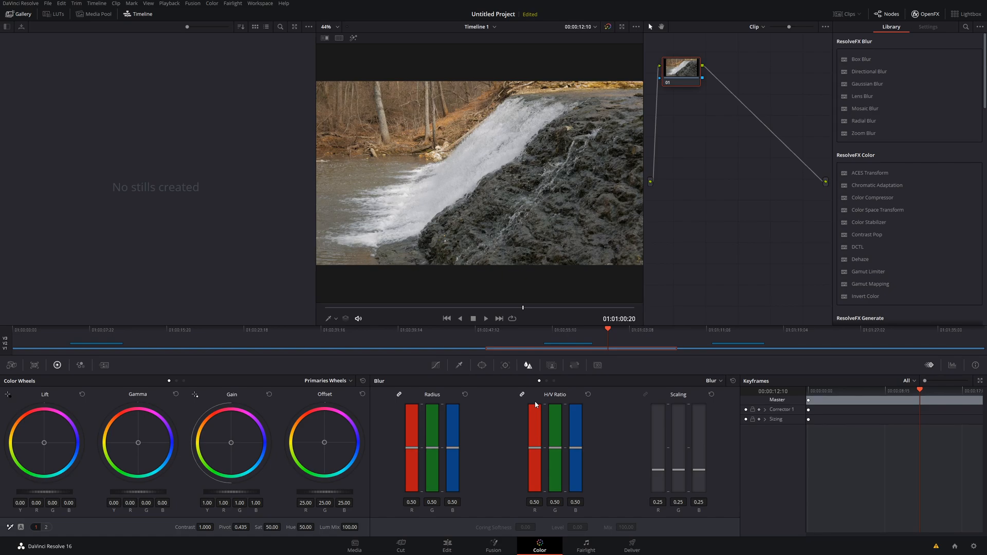
left_click(447, 546)
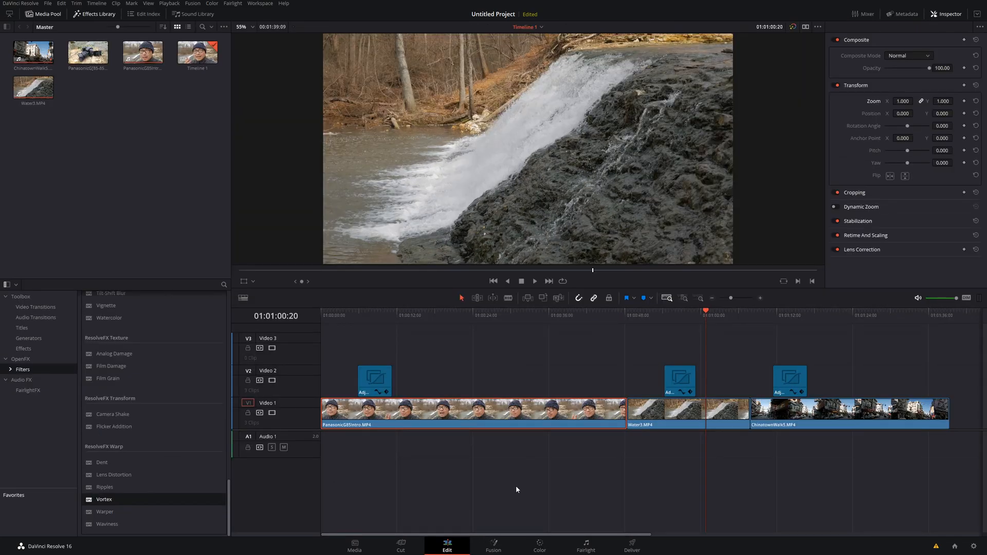
left_click(678, 387)
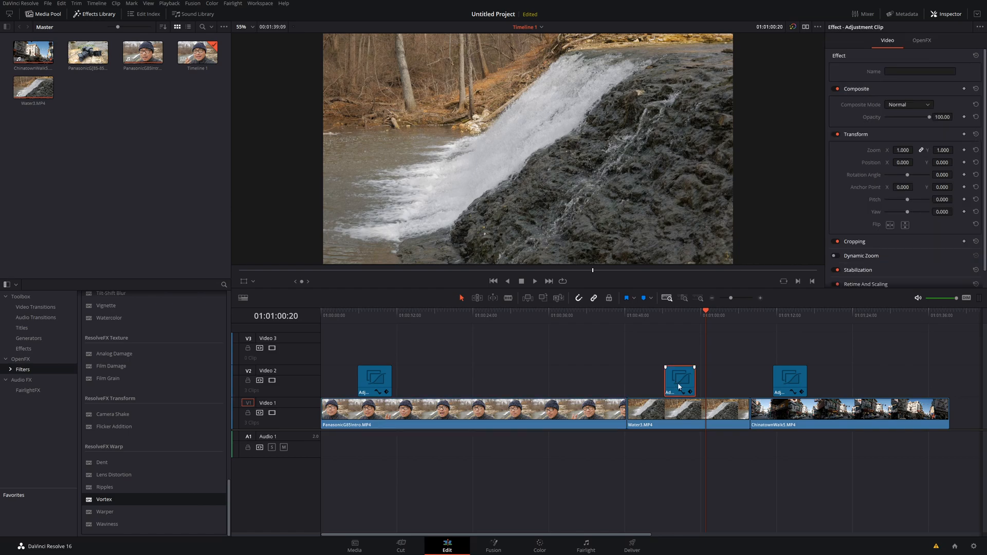